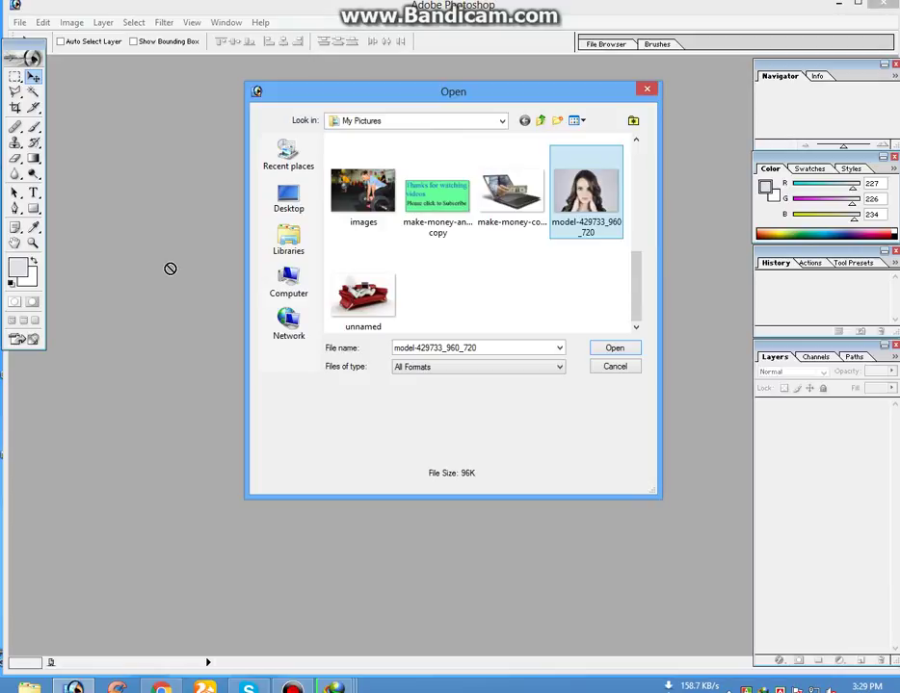
Step: Open the images model-429733_960_720 and 14 from My Pictures, and place the 14.jpg window over the portrait's upper right area
drag(170, 269, 598, 220)
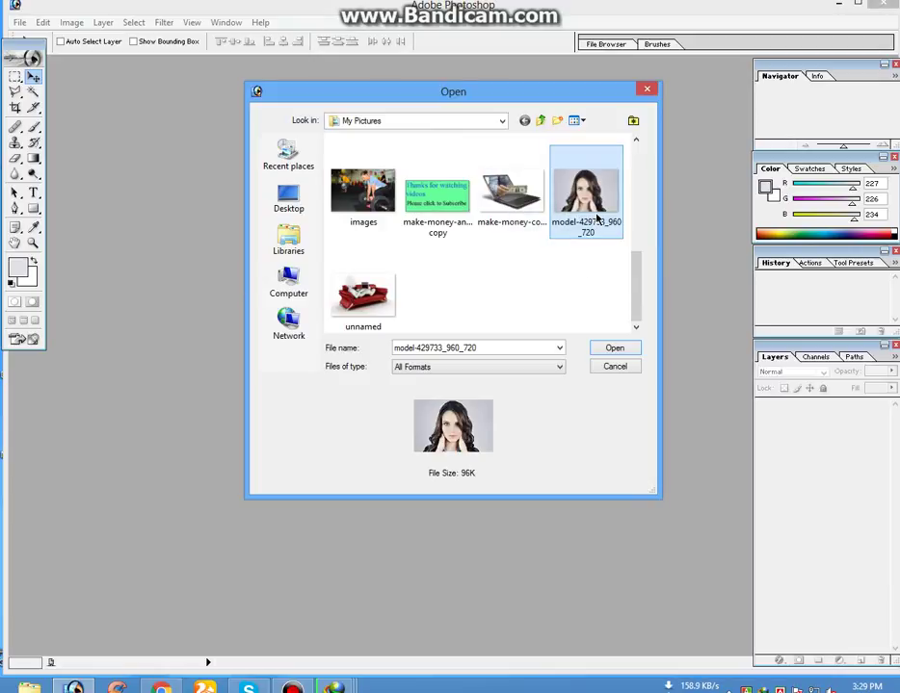
click(615, 347)
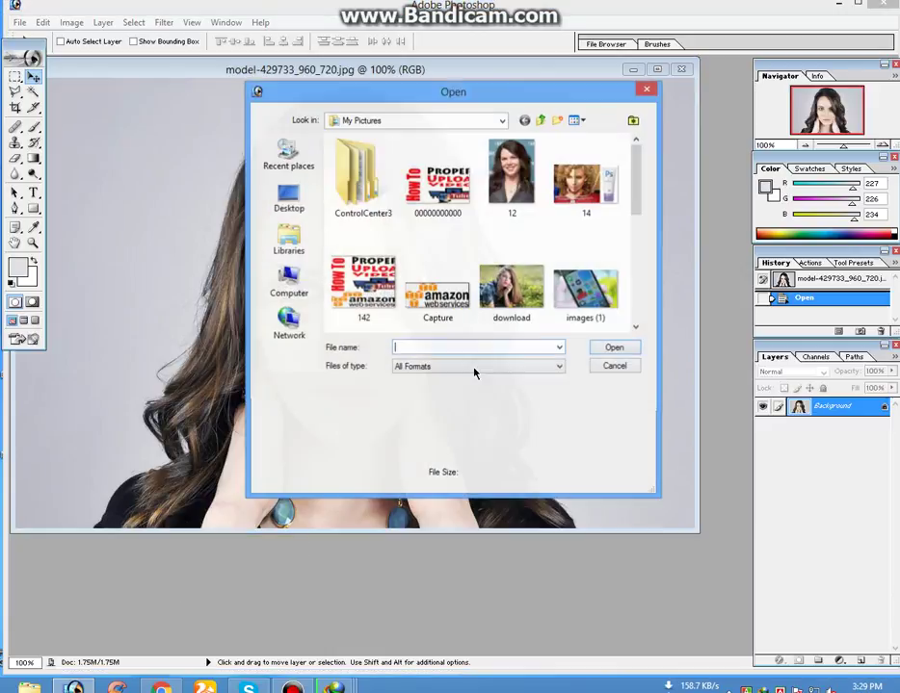
click(584, 192)
double_click(583, 191)
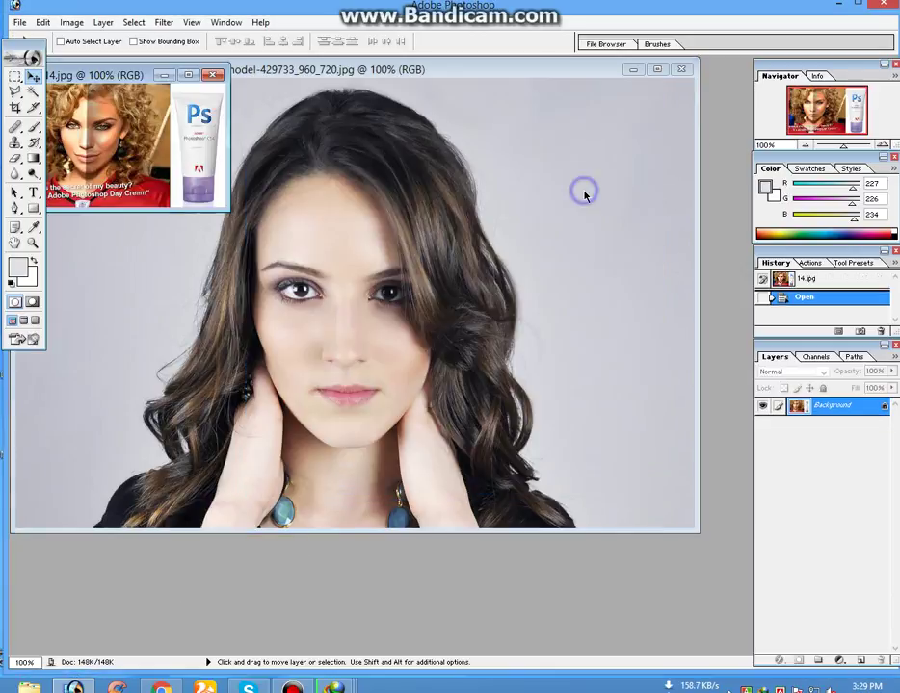
drag(135, 85, 556, 138)
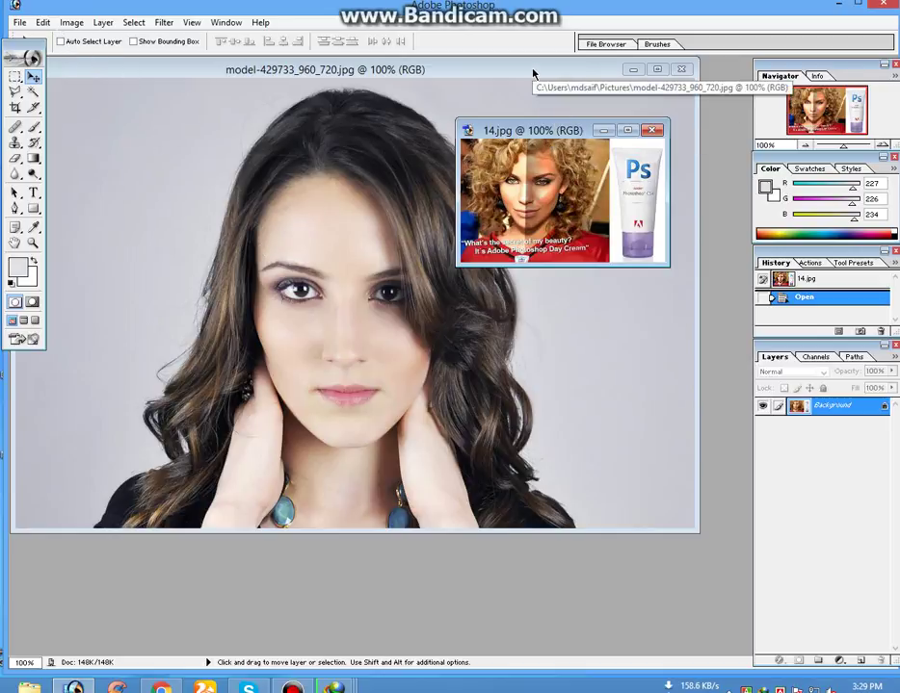
Step: Duplicate the model-429733_960_720.jpg image under the name model-429733_960_720 copy and move the copy's window slightly down
click(482, 74)
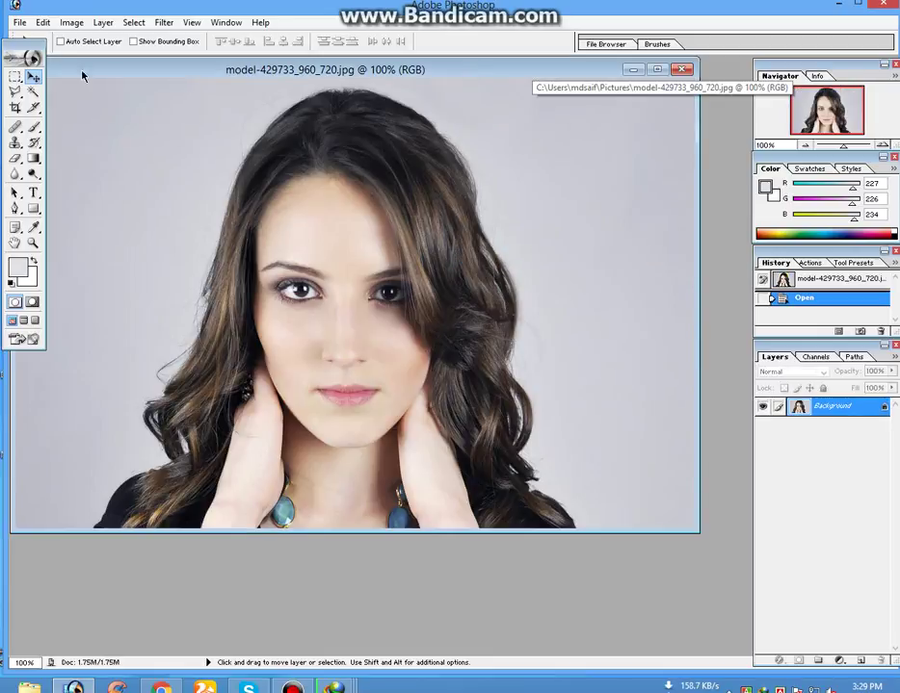
click(72, 22)
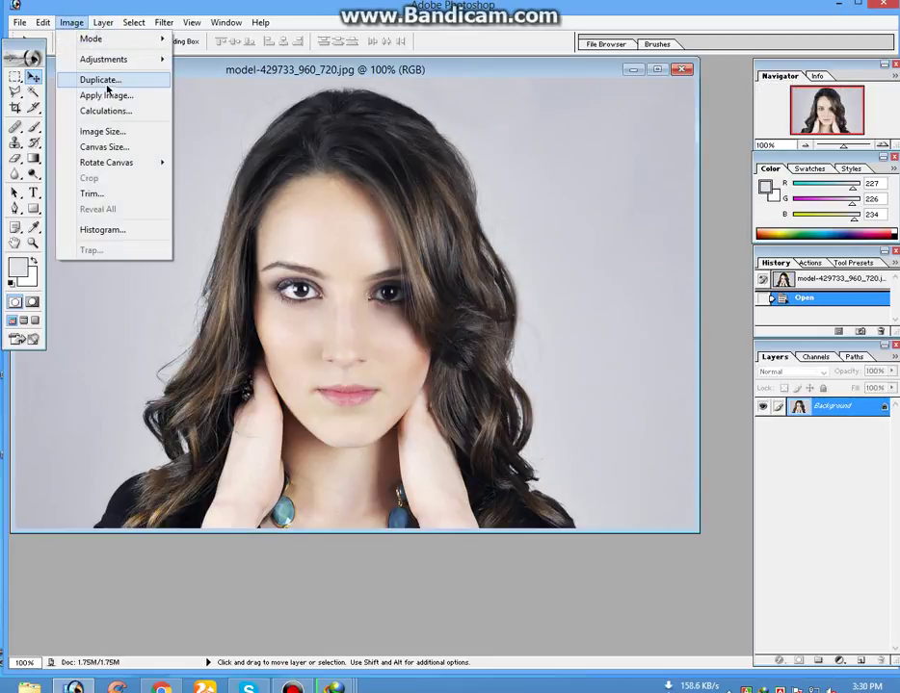
click(109, 80)
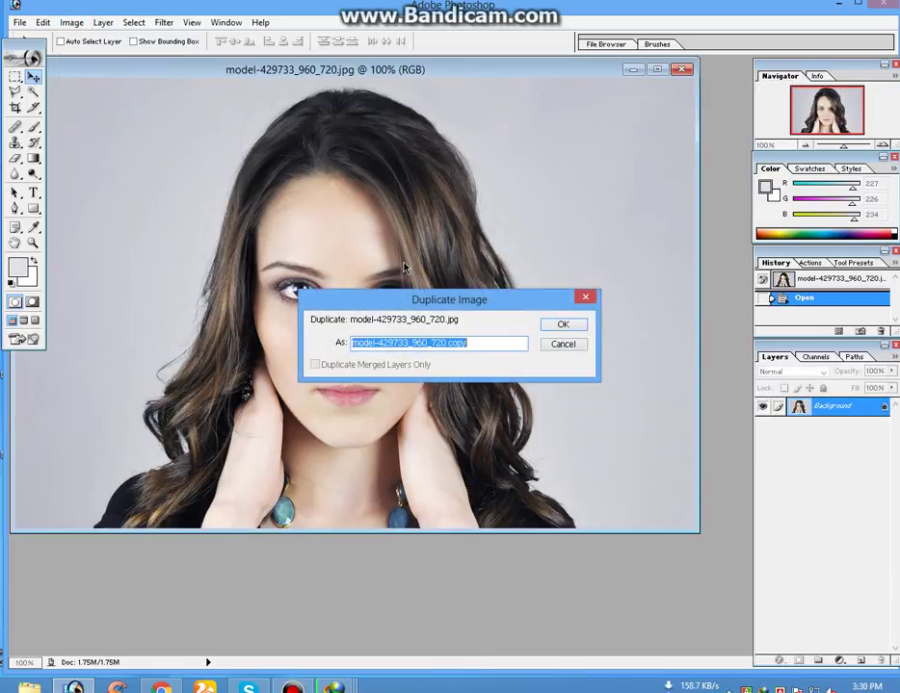
click(582, 325)
drag(414, 84, 403, 132)
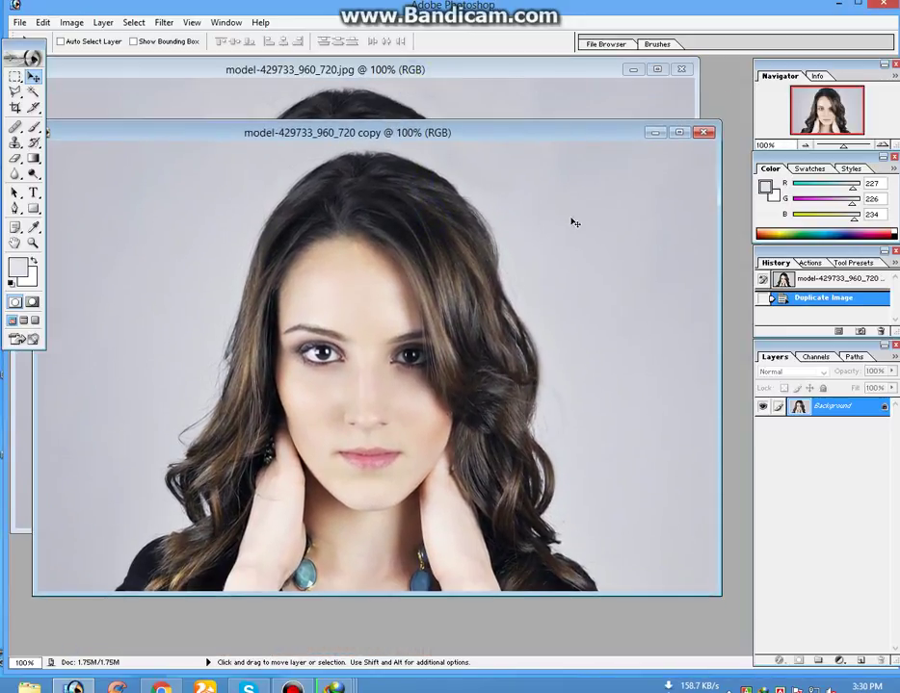
Step: Resample the duplicated portrait to a resolution of 300 pixels/inch with constrained proportions
click(73, 22)
click(112, 135)
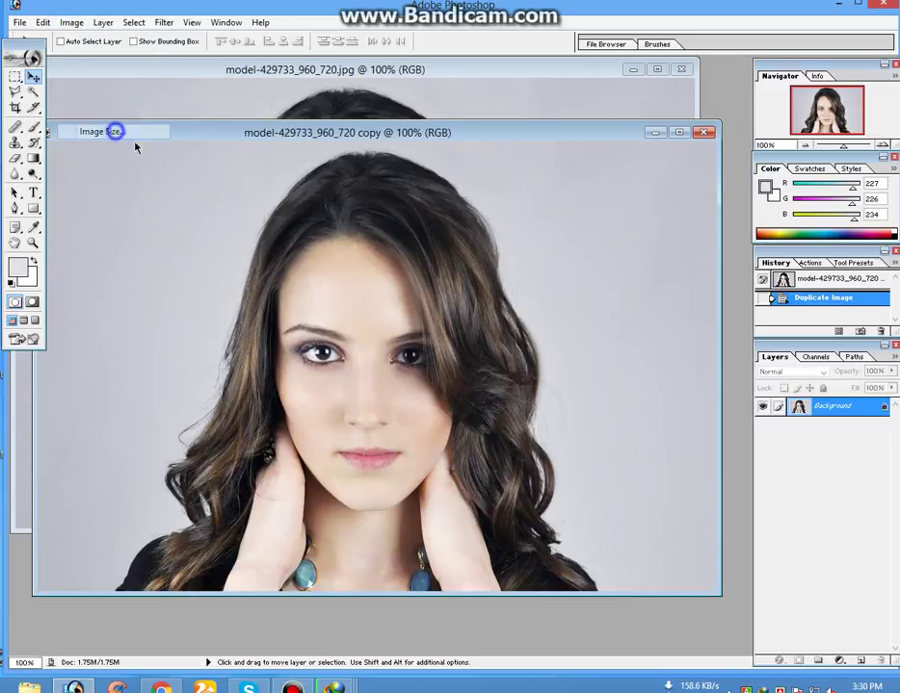
double_click(575, 388)
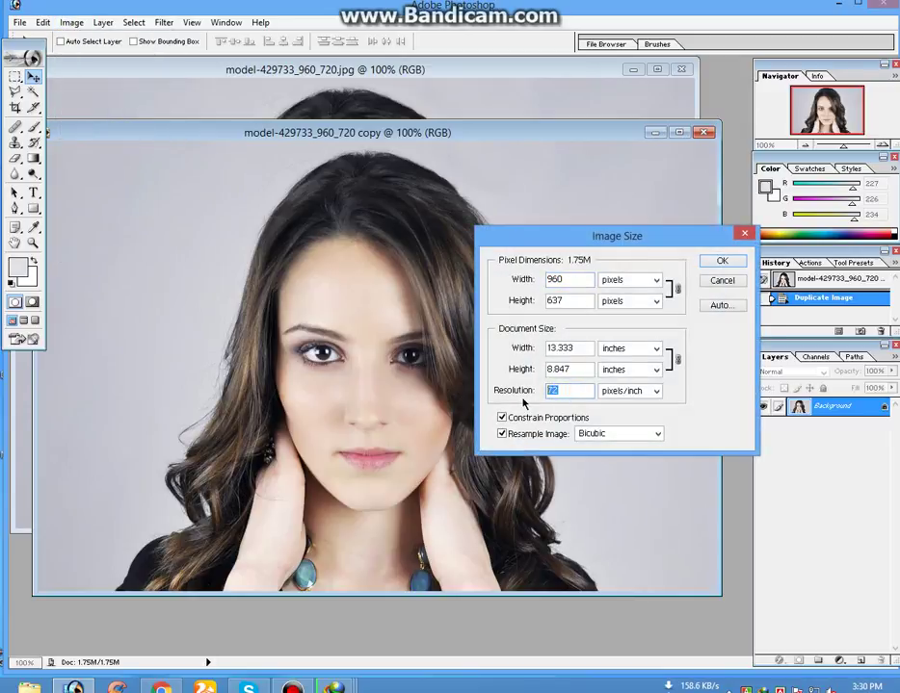
text(300)
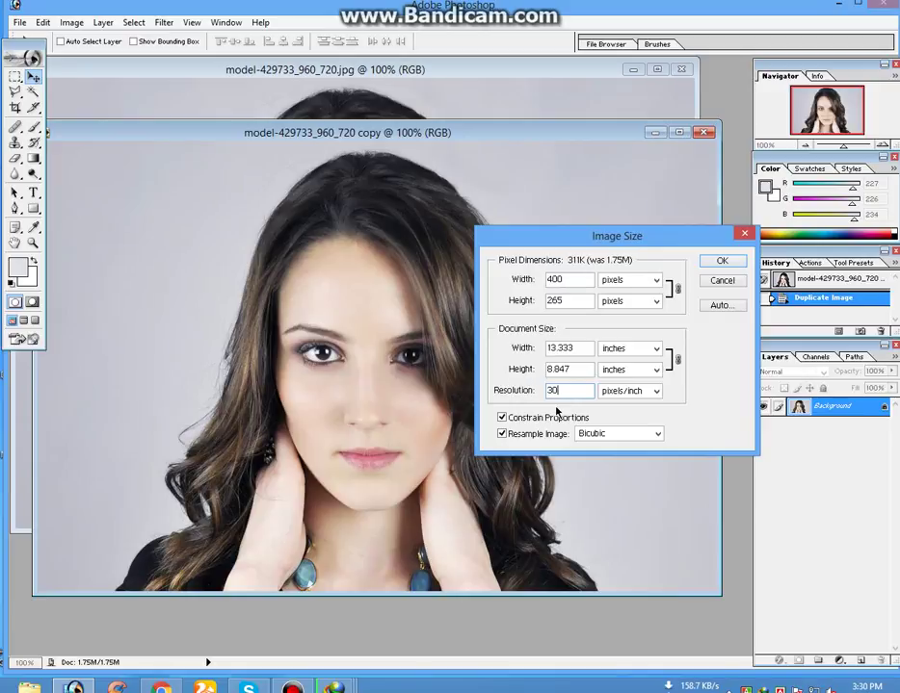
click(721, 261)
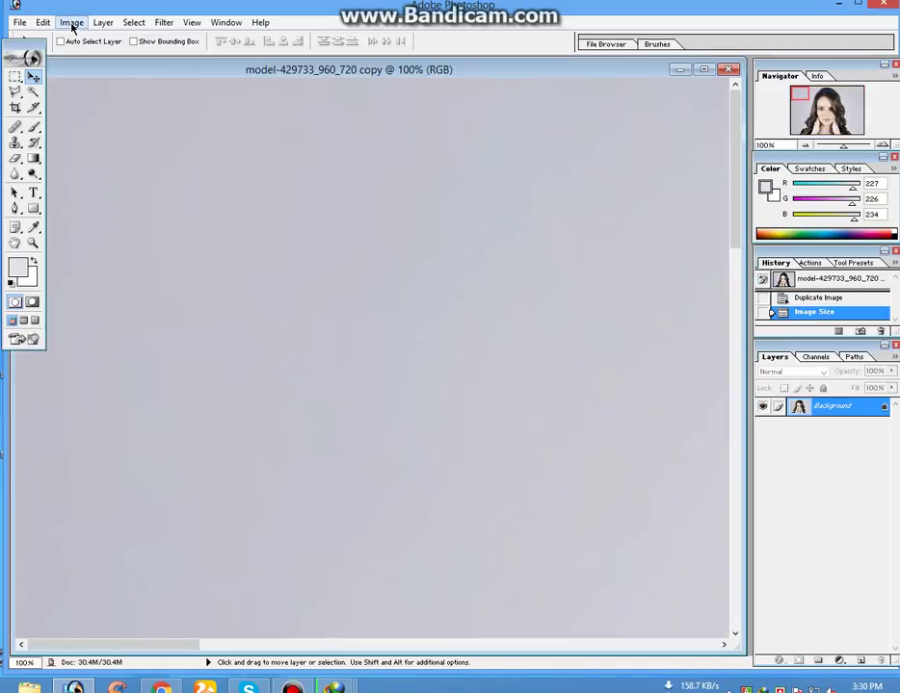
key(ctrl+minus)
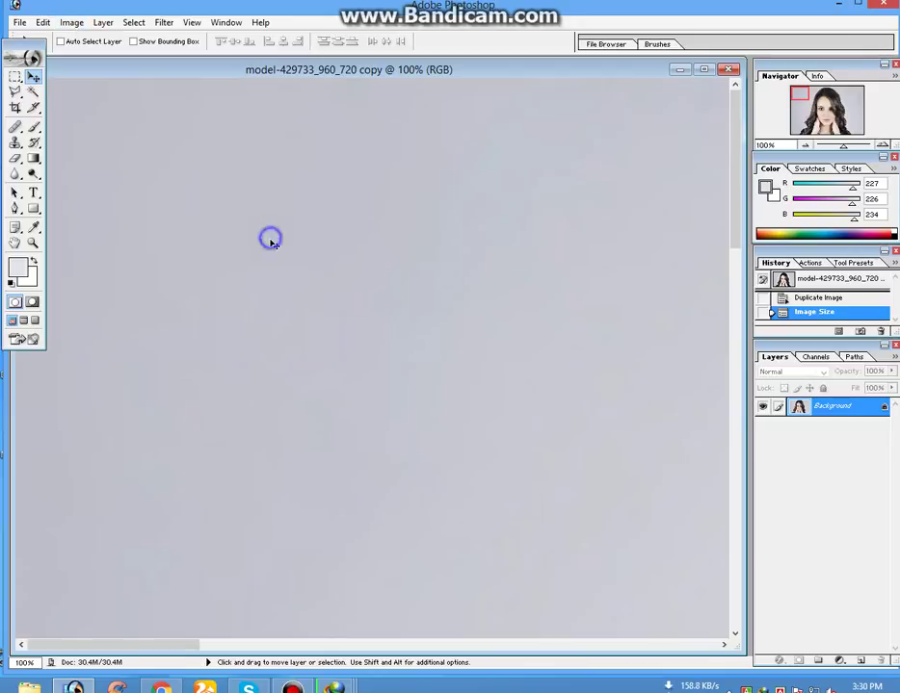
key(ctrl+minus)
key(ctrl+minus)
key(ctrl+minus)
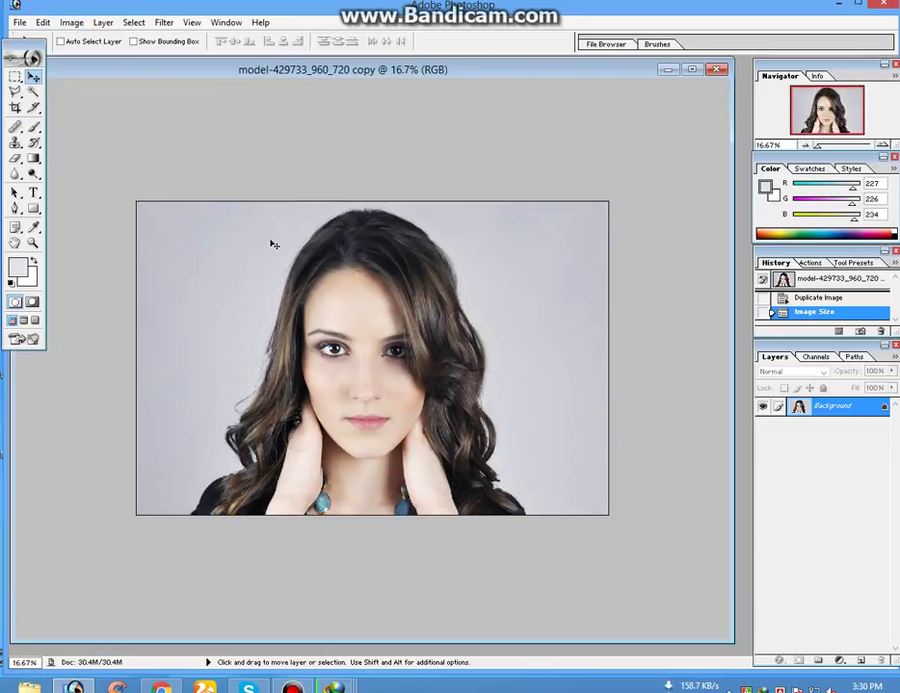
Step: Resize the duplicated portrait to a height of 5000 pixels, keeping its proportions constrained
click(71, 23)
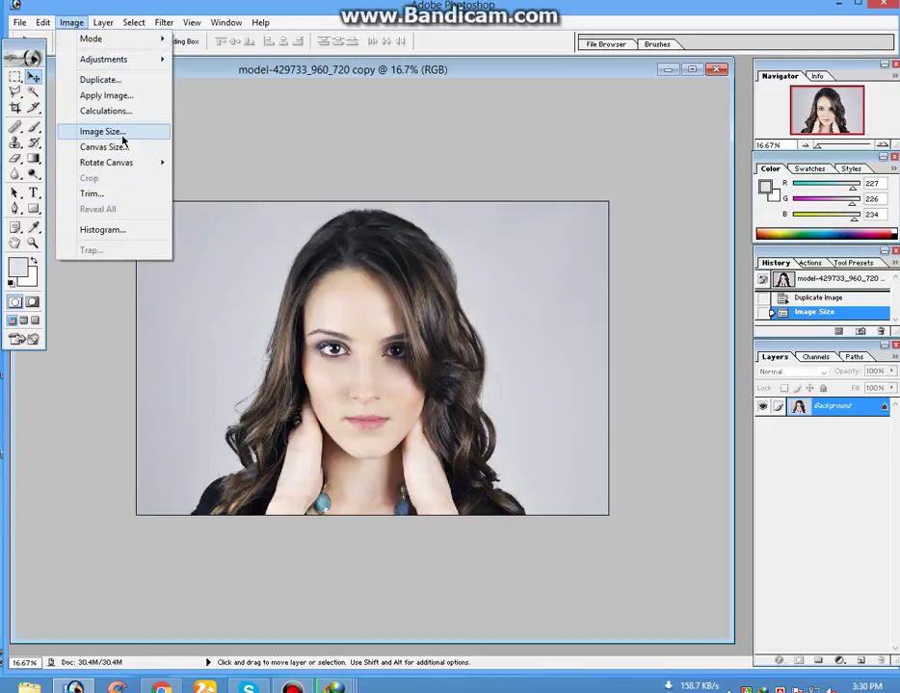
click(102, 132)
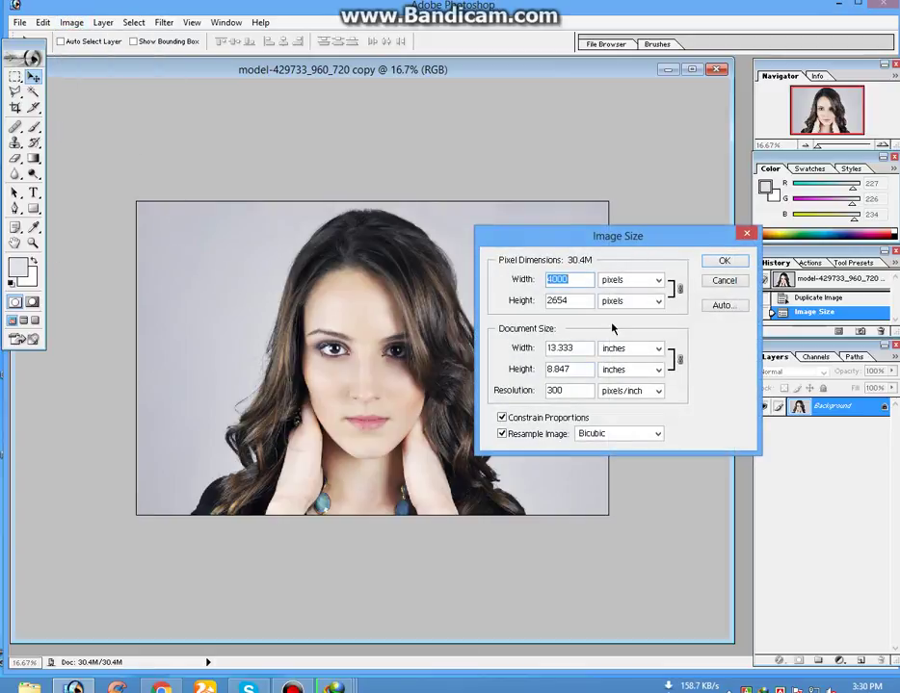
click(576, 302)
double_click(576, 302)
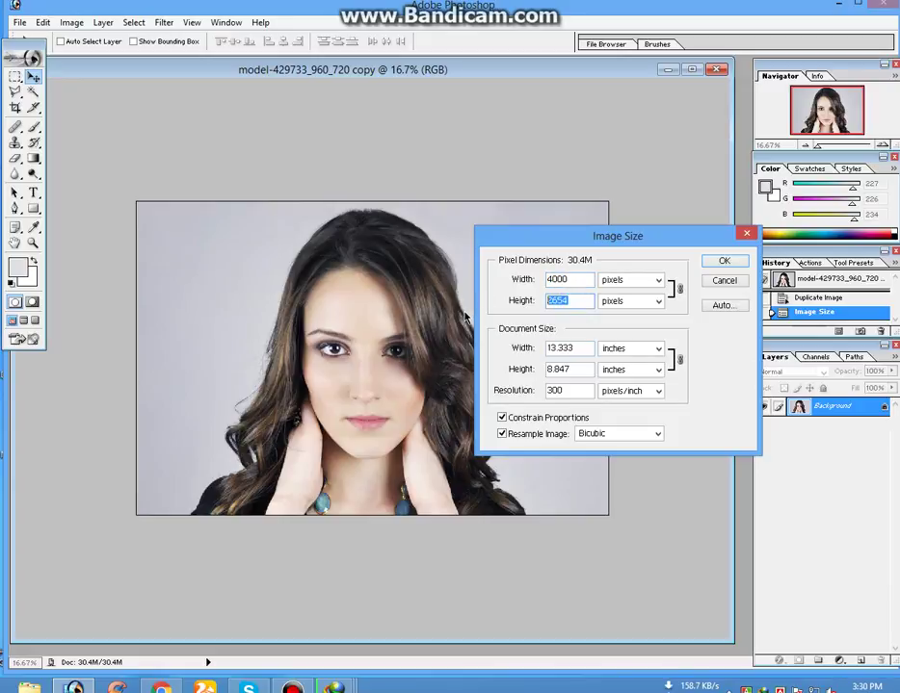
text(5000)
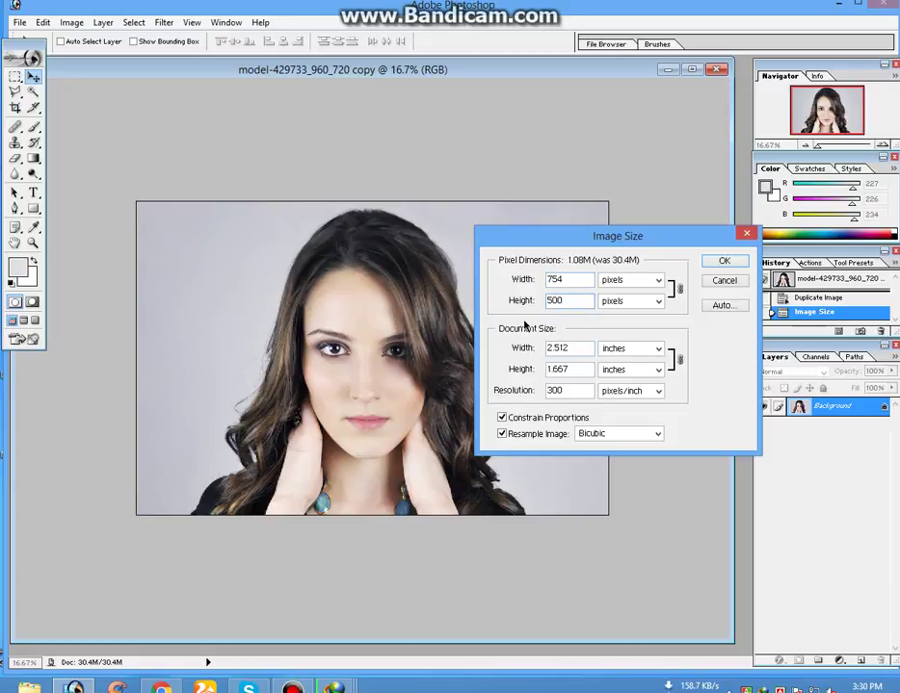
click(723, 263)
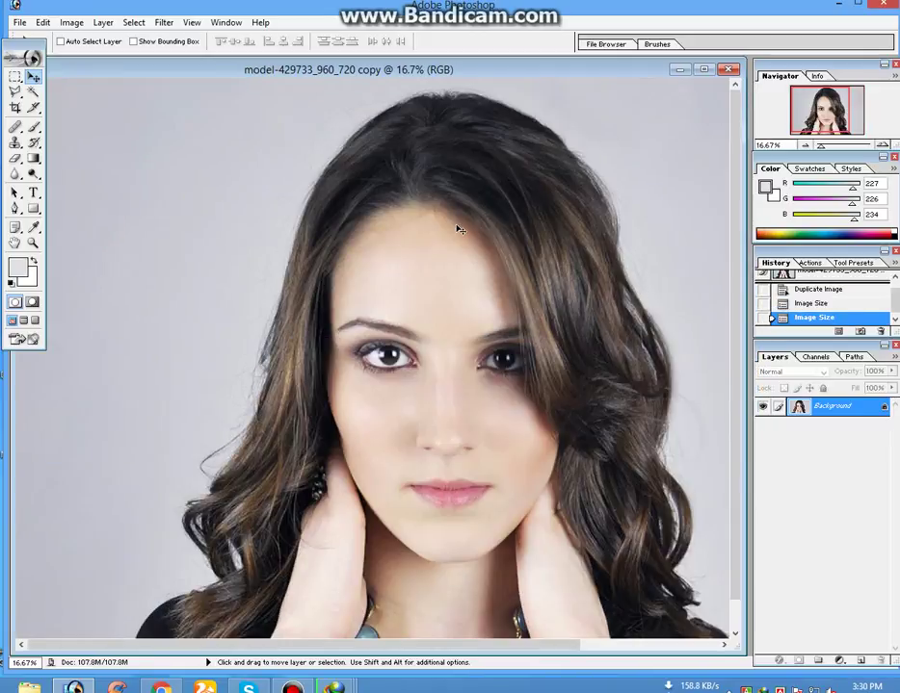
key(ctrl+minus)
key(ctrl+minus)
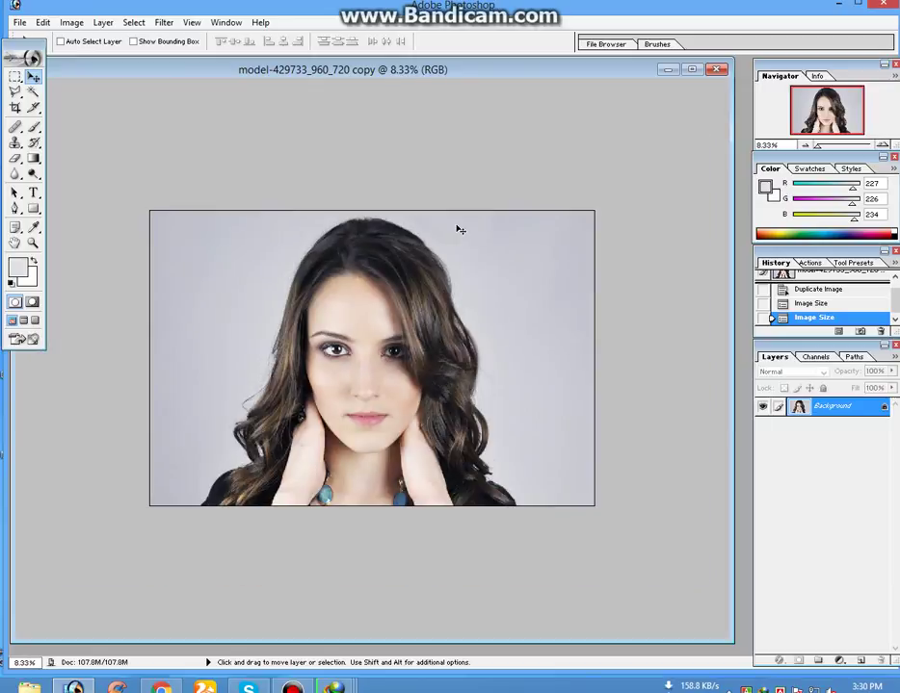
Step: Apply the Add Noise filter to the portrait copy with an amount of 0.1% and Gaussian distribution
click(73, 23)
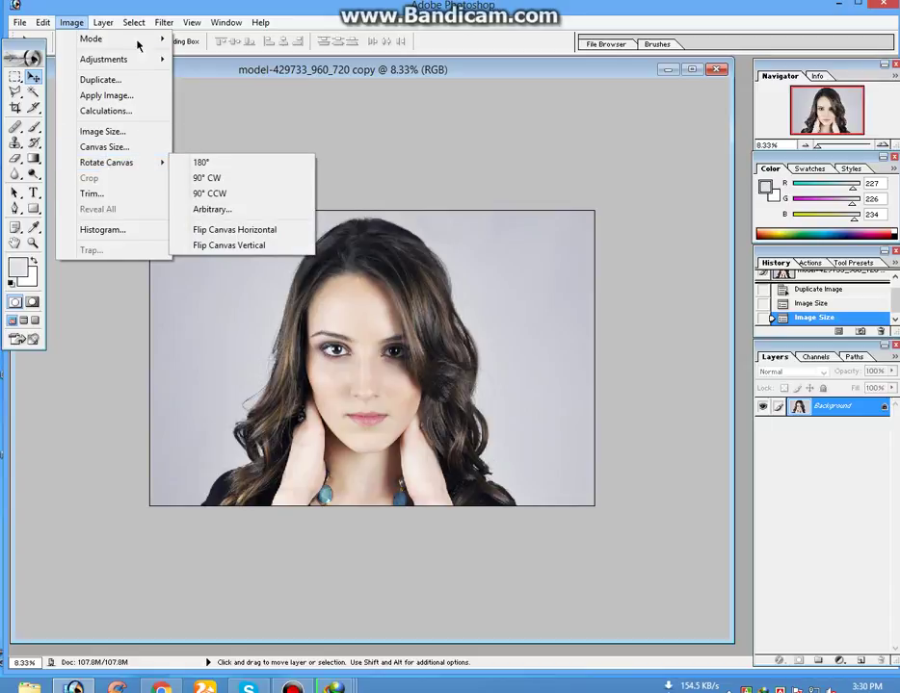
mouse_move(163, 22)
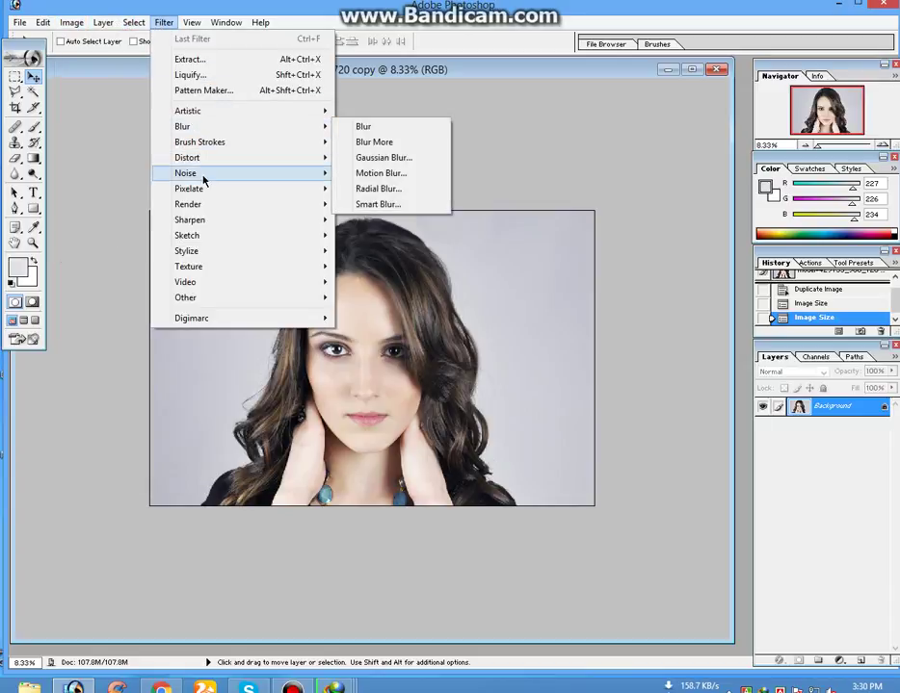
mouse_move(235, 180)
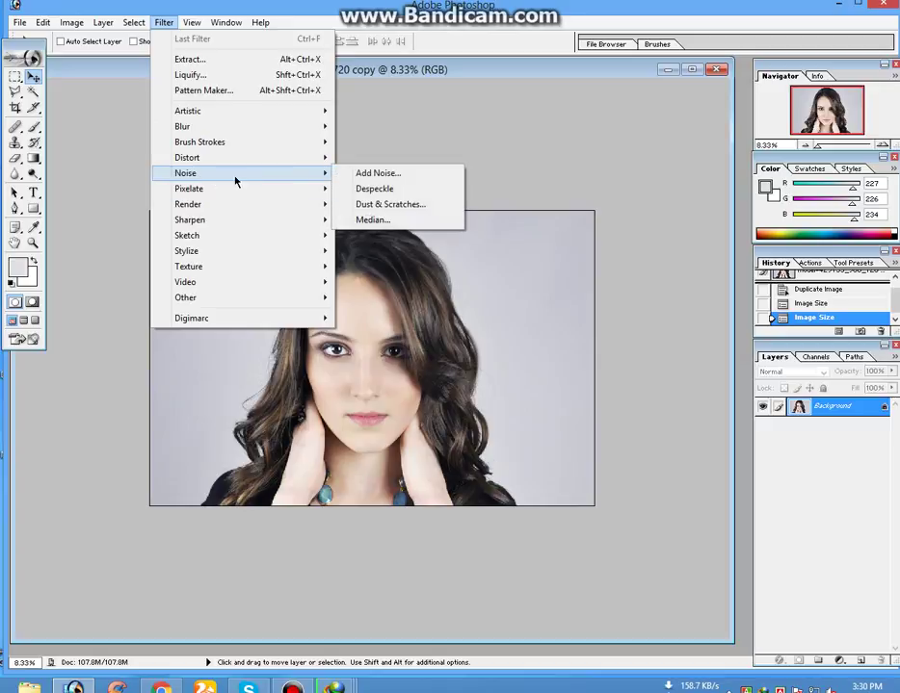
click(398, 176)
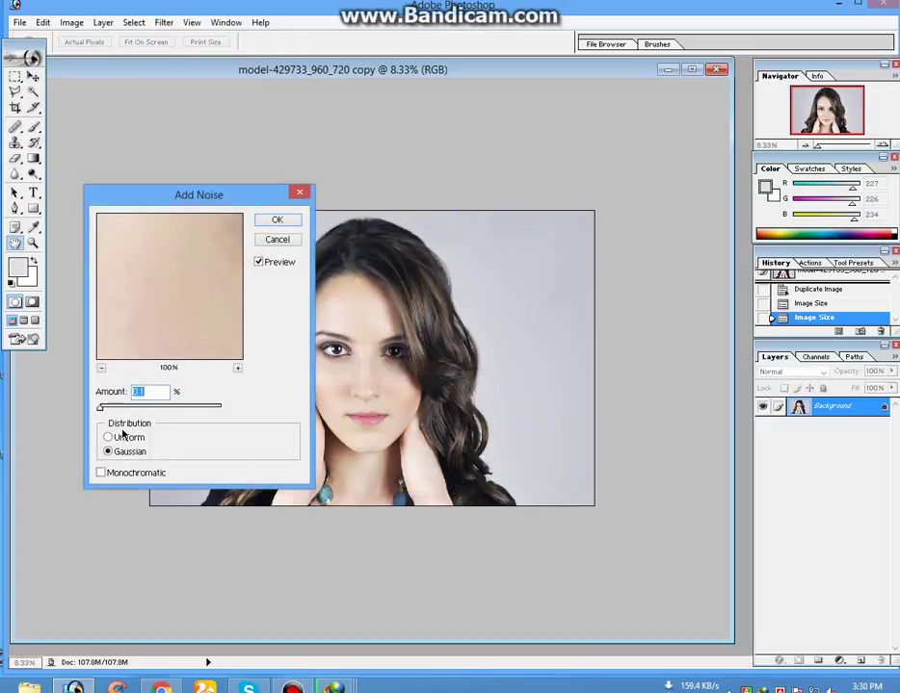
click(277, 220)
key(v)
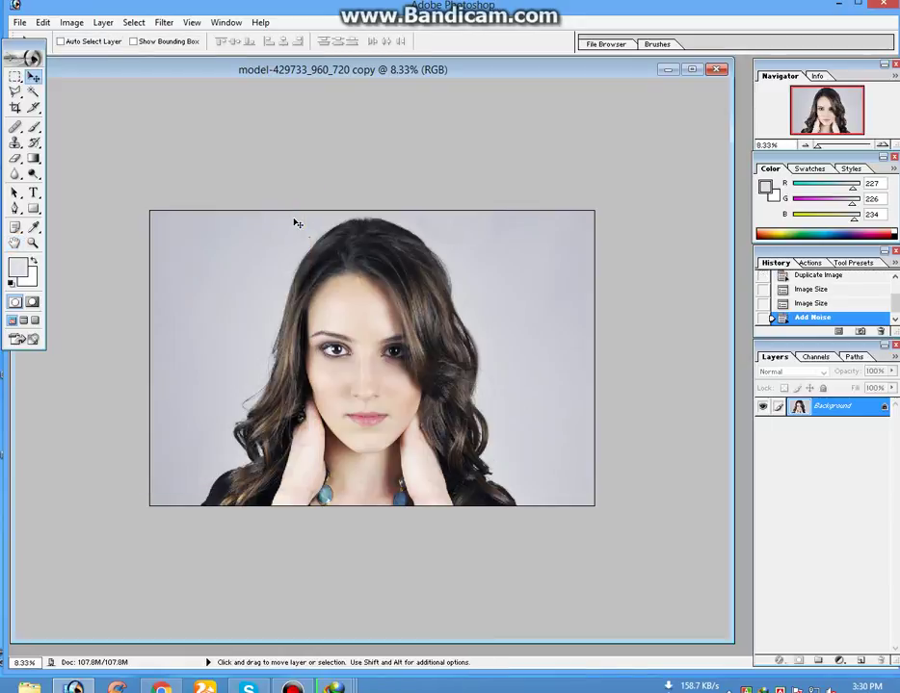
Step: Try a noise amount of 400% on the portrait copy, but apply a second Add Noise pass at 0.1% Gaussian
click(165, 24)
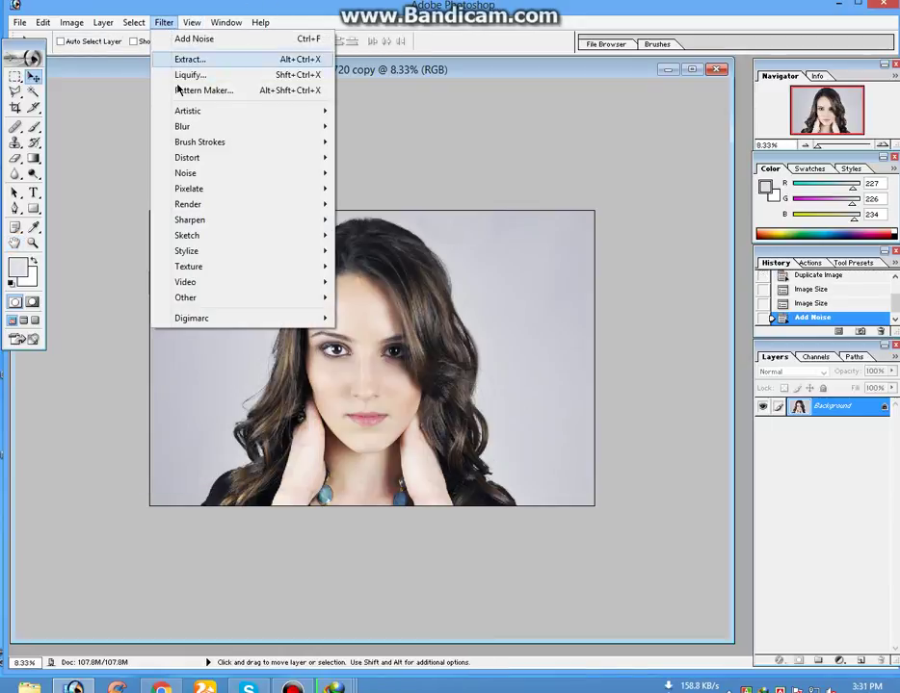
mouse_move(189, 175)
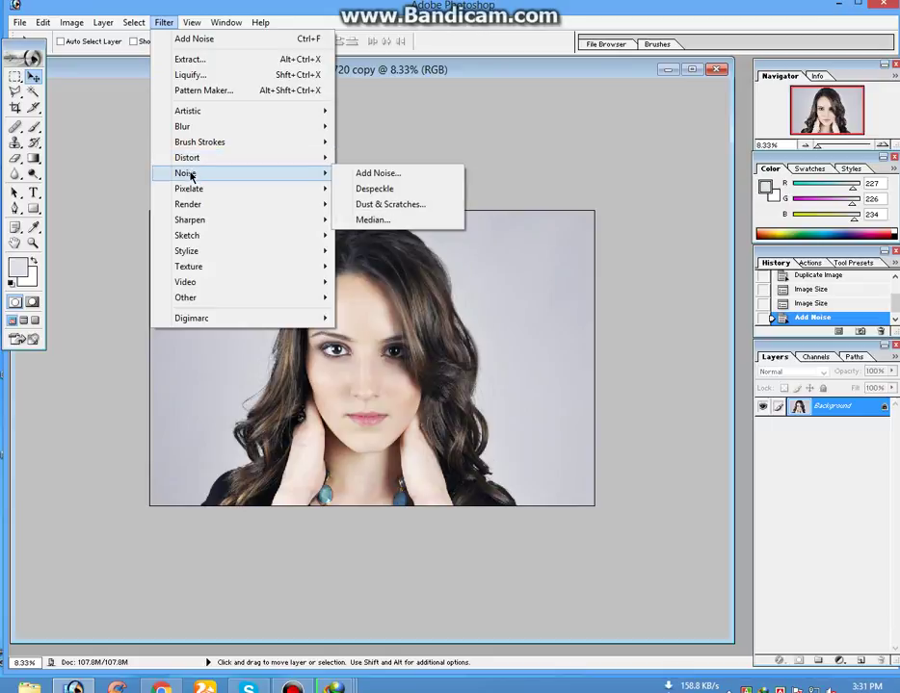
click(376, 174)
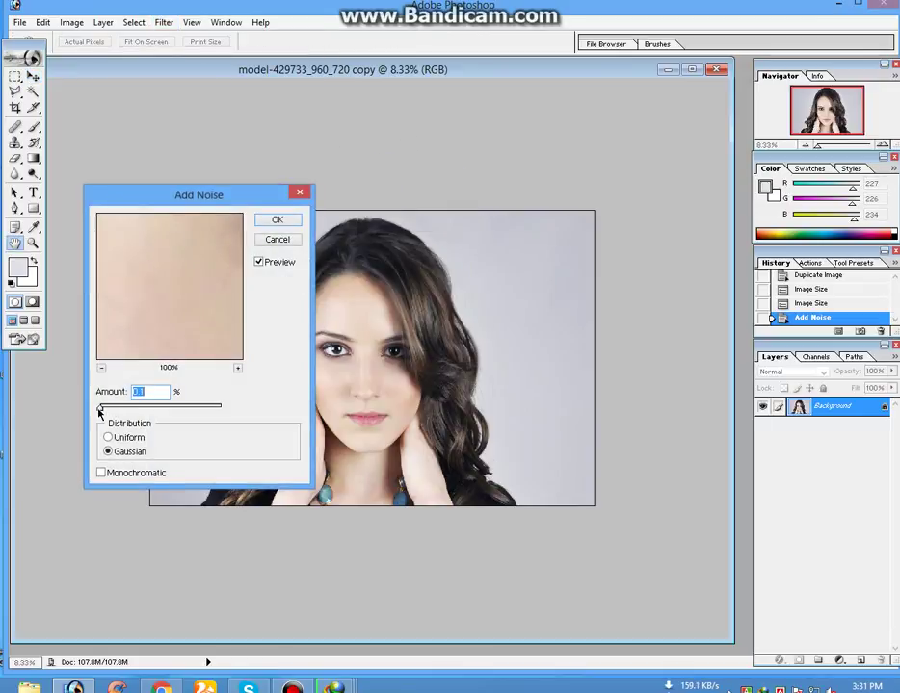
drag(99, 412, 241, 421)
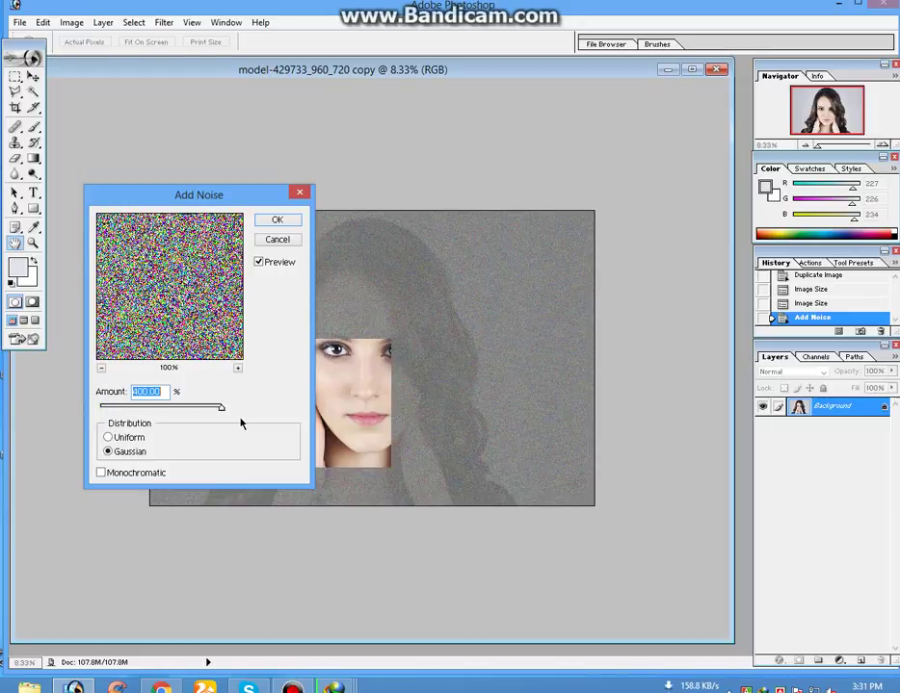
text(0.1)
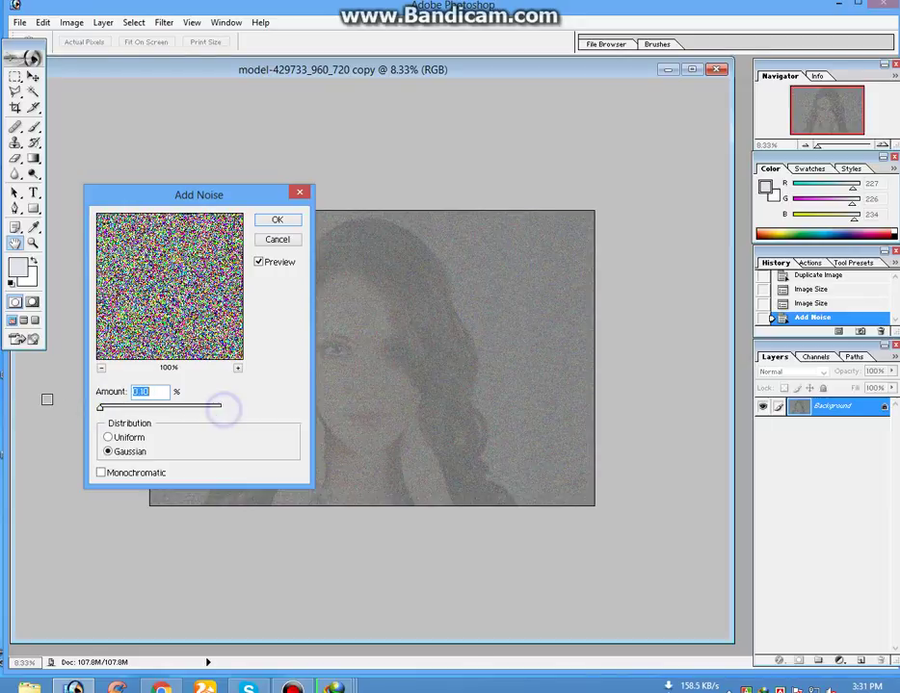
click(276, 221)
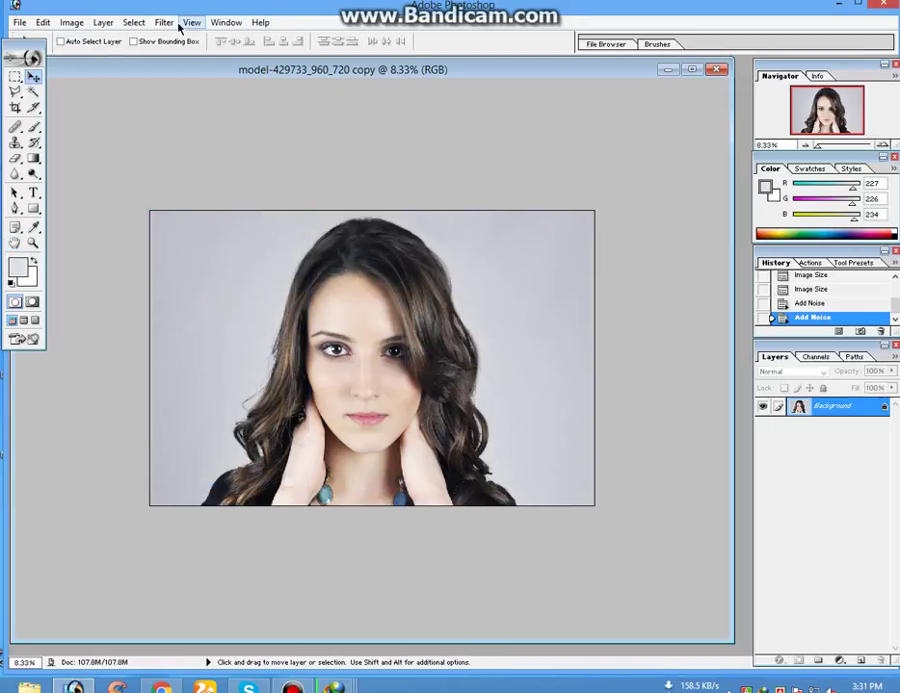
Step: Try to apply a Radial Blur to the portrait copy with amount 100, Zoom method and Good quality
click(164, 22)
mouse_move(202, 126)
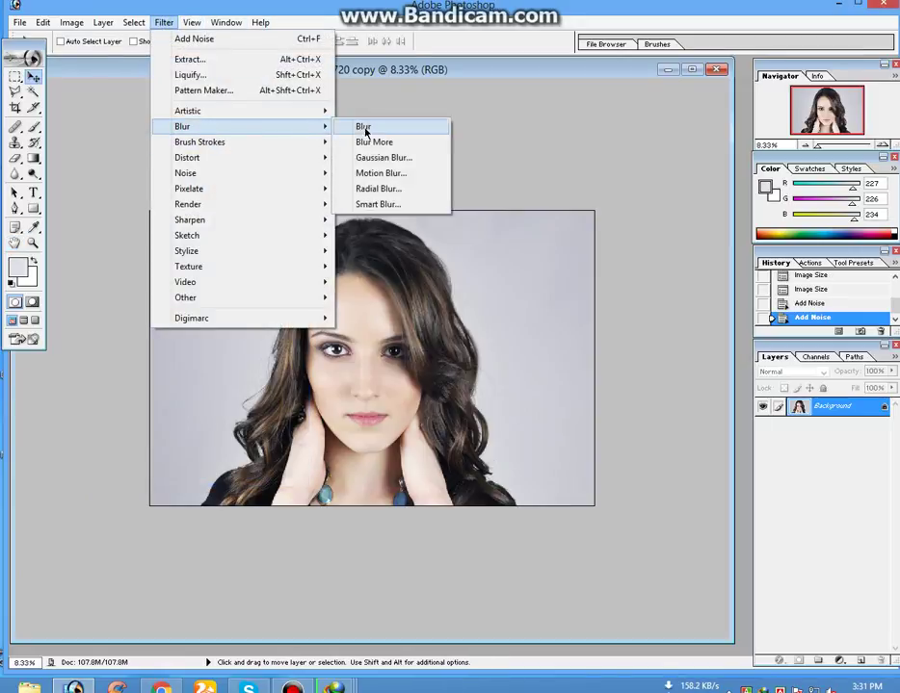
click(378, 189)
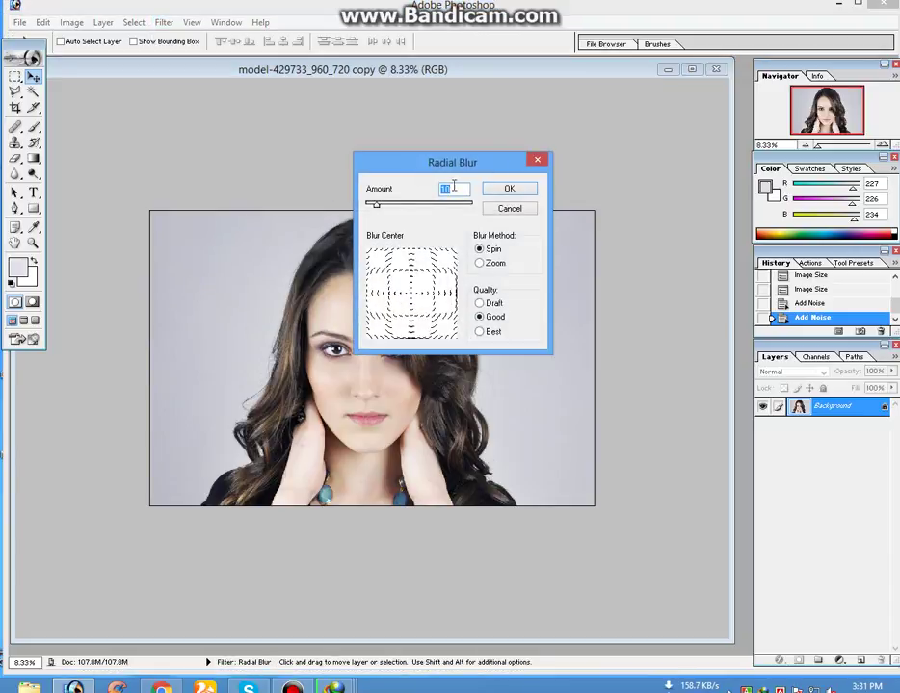
drag(378, 206, 502, 211)
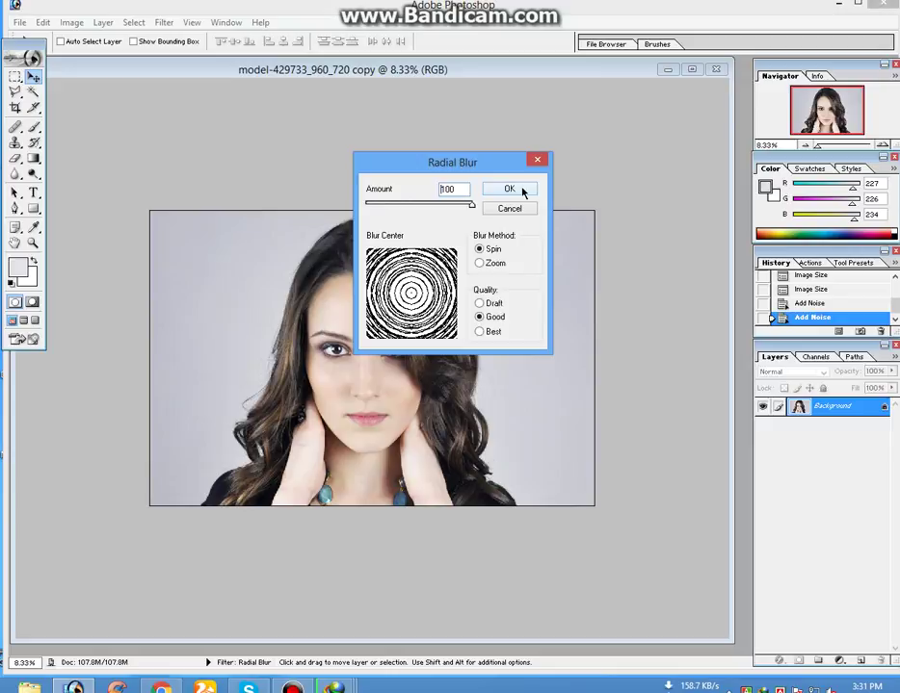
click(481, 264)
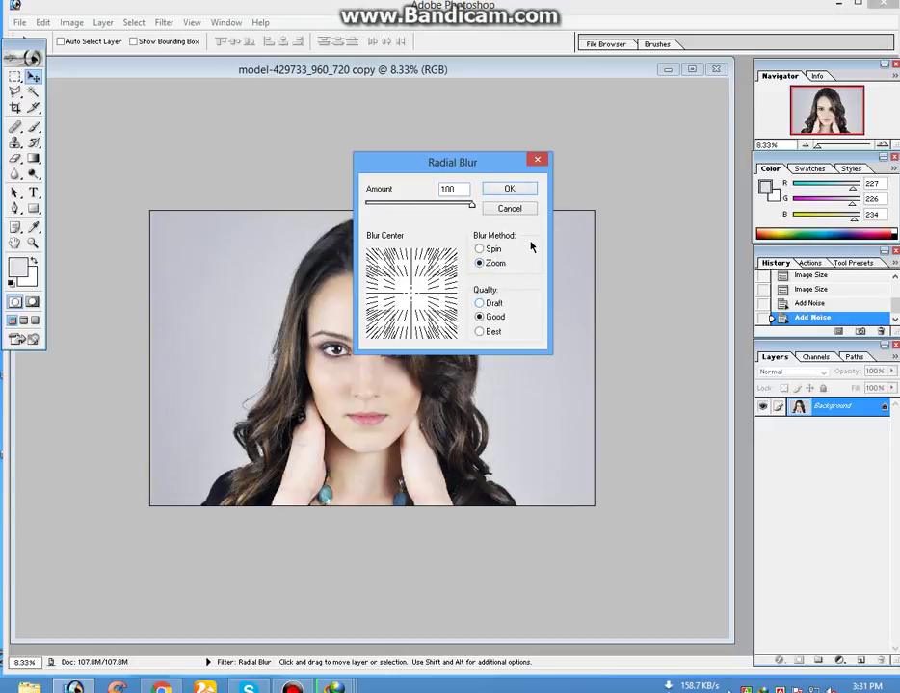
click(510, 191)
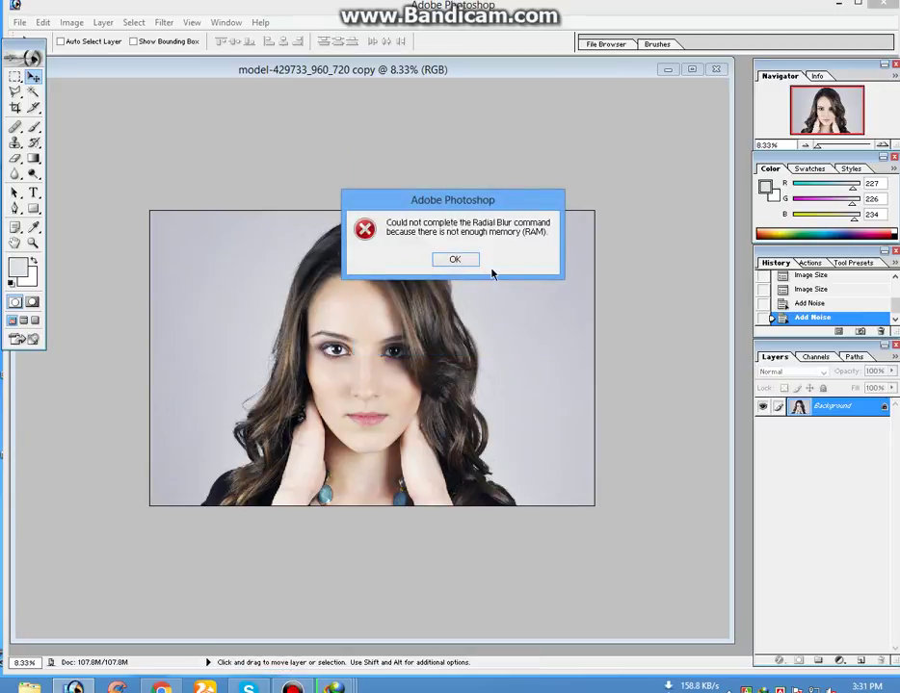
click(462, 260)
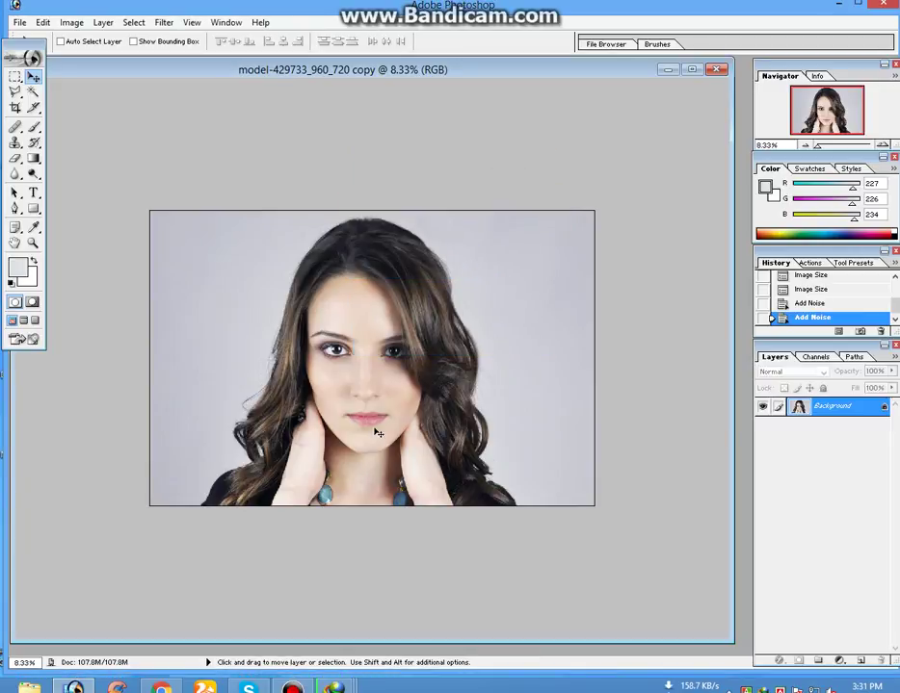
Step: Turn on Proof Colors for the portrait copy and view the image at print size
click(188, 23)
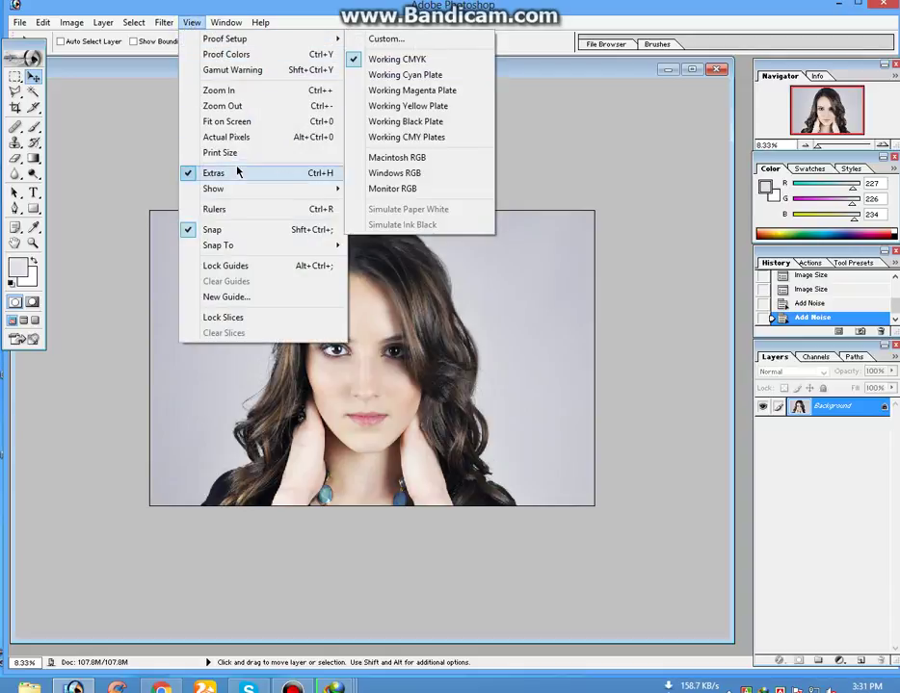
click(319, 55)
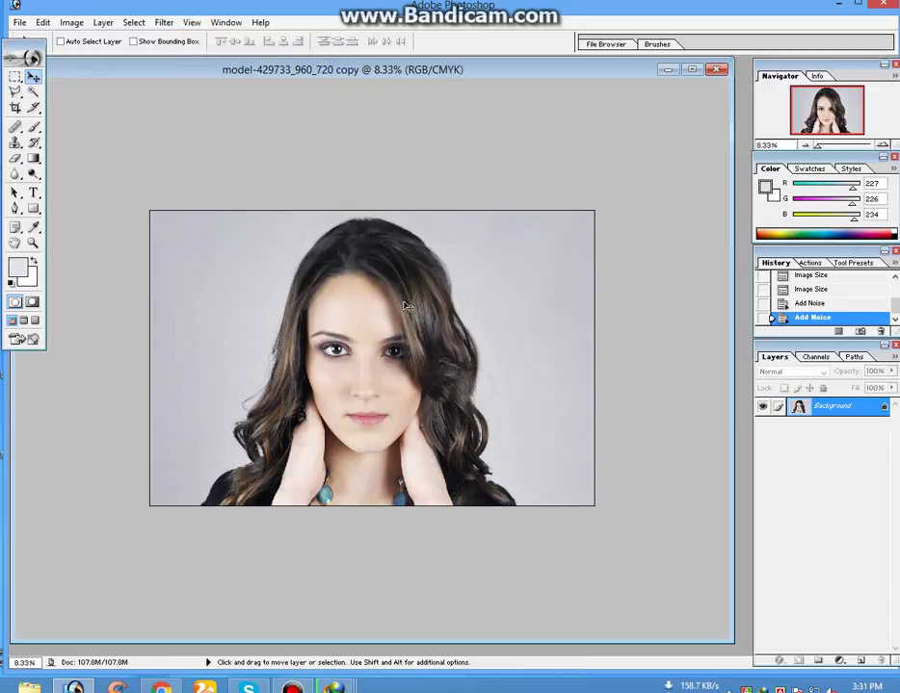
click(234, 24)
mouse_move(192, 23)
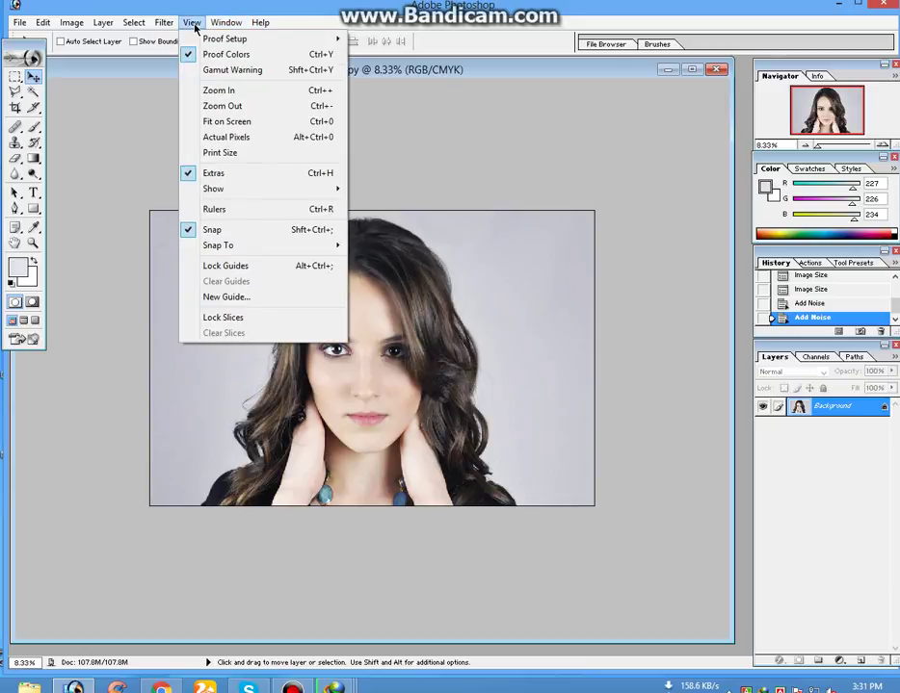
click(243, 157)
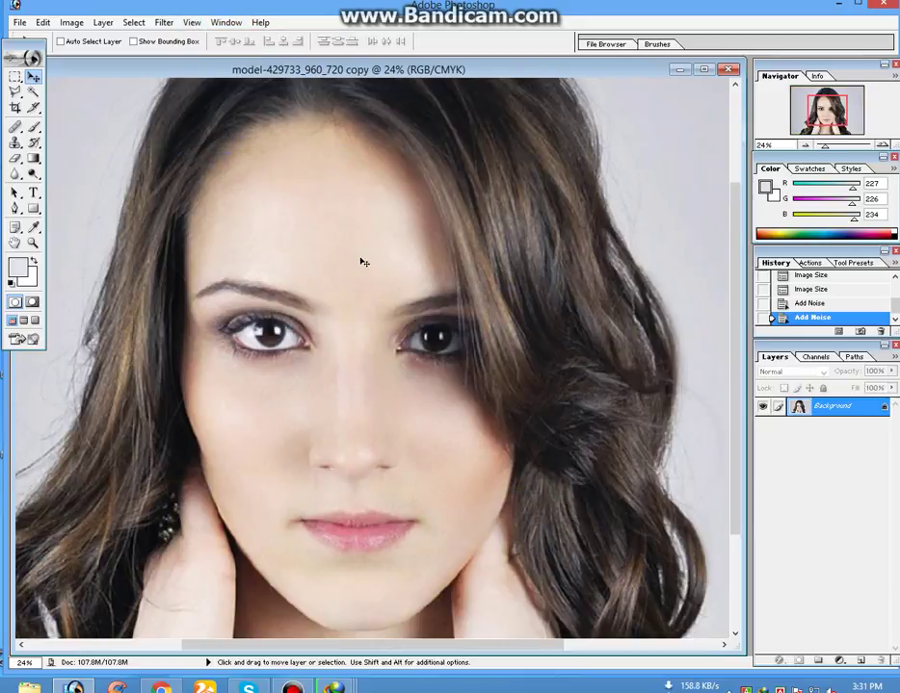
scroll(482, 326, up, 1)
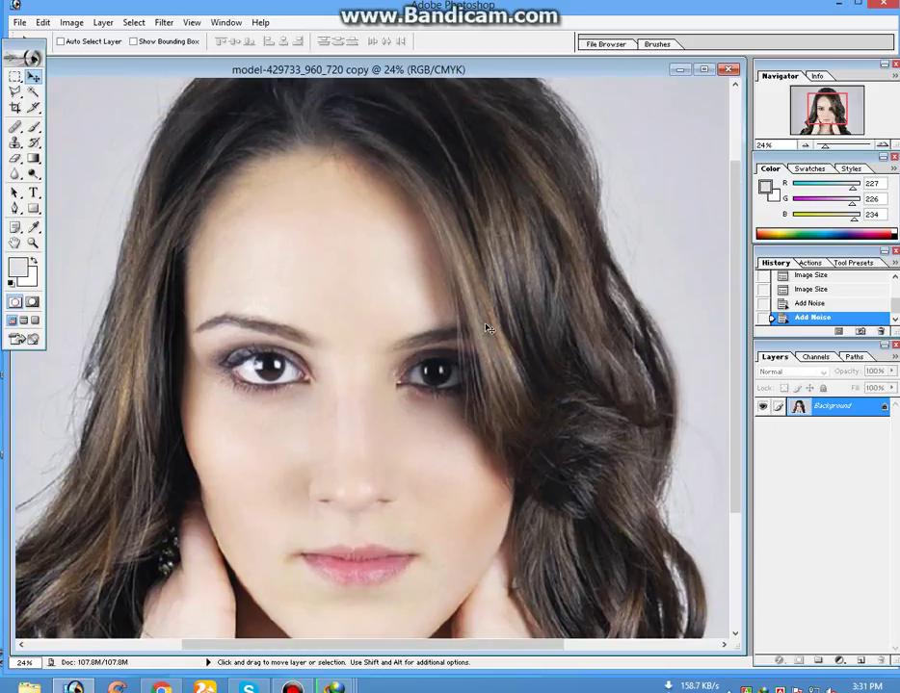
scroll(487, 326, down, 2)
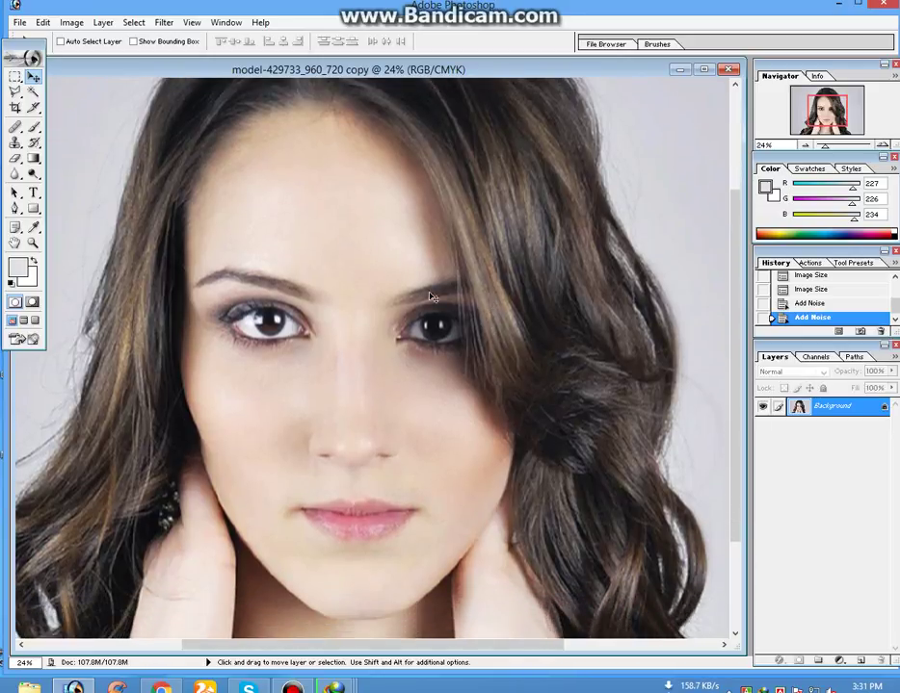
Step: Inspect the portrait copy at several magnifications, and shift its window to uncover the original photo's window behind it
click(225, 22)
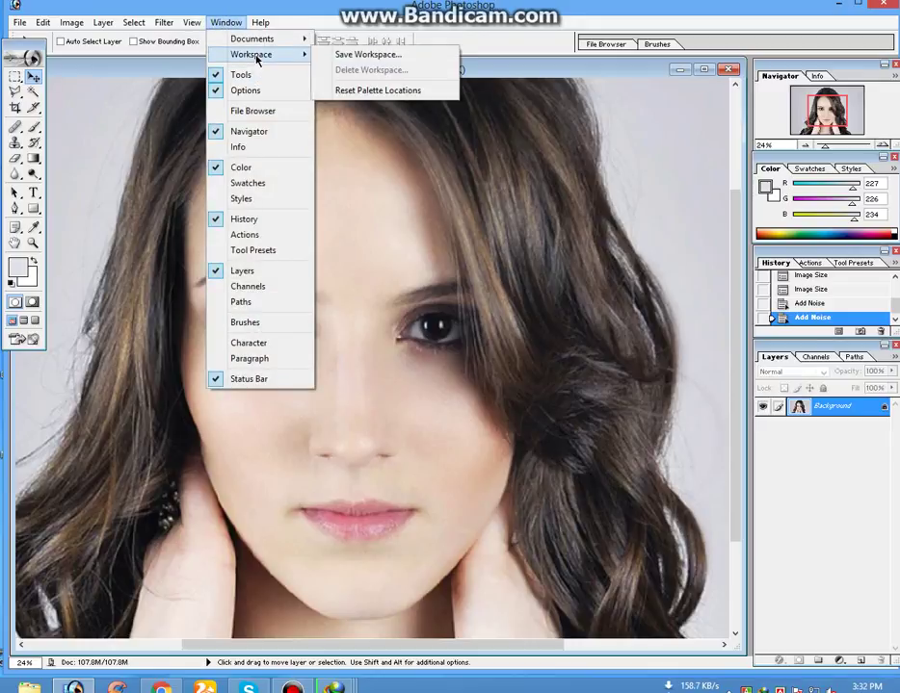
mouse_move(266, 43)
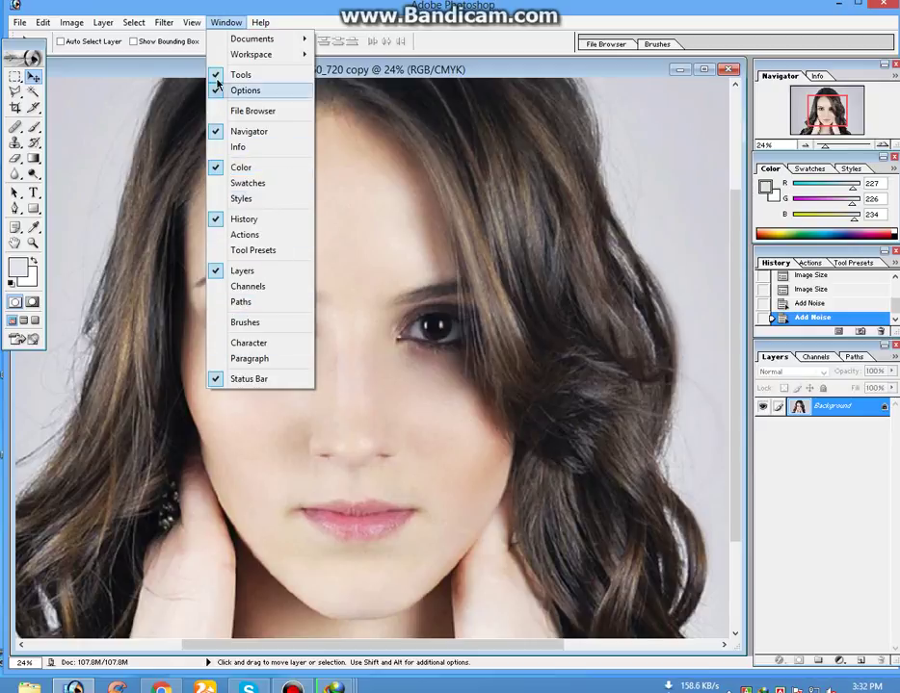
mouse_move(202, 31)
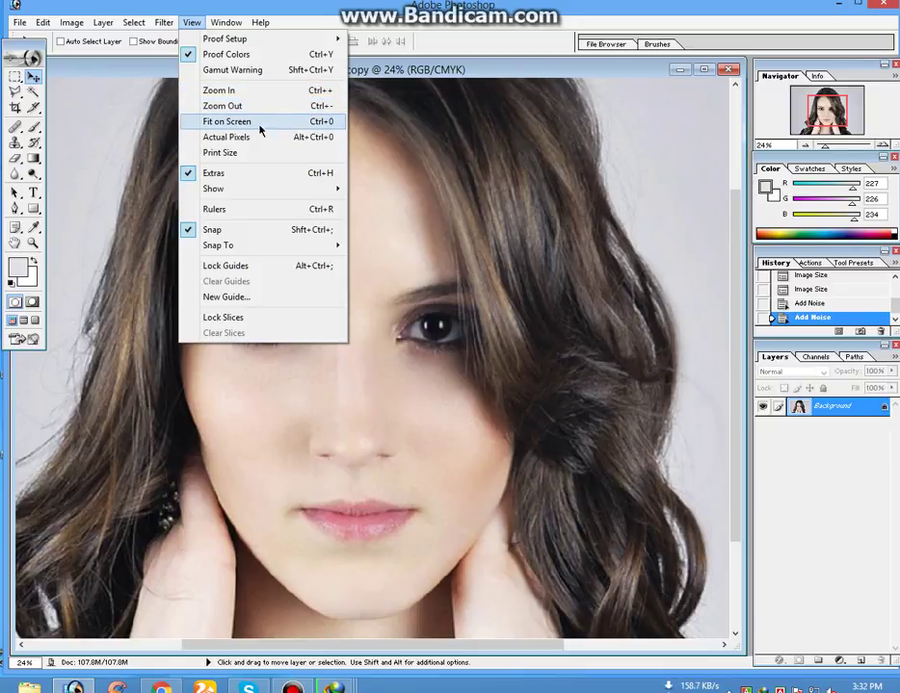
click(325, 93)
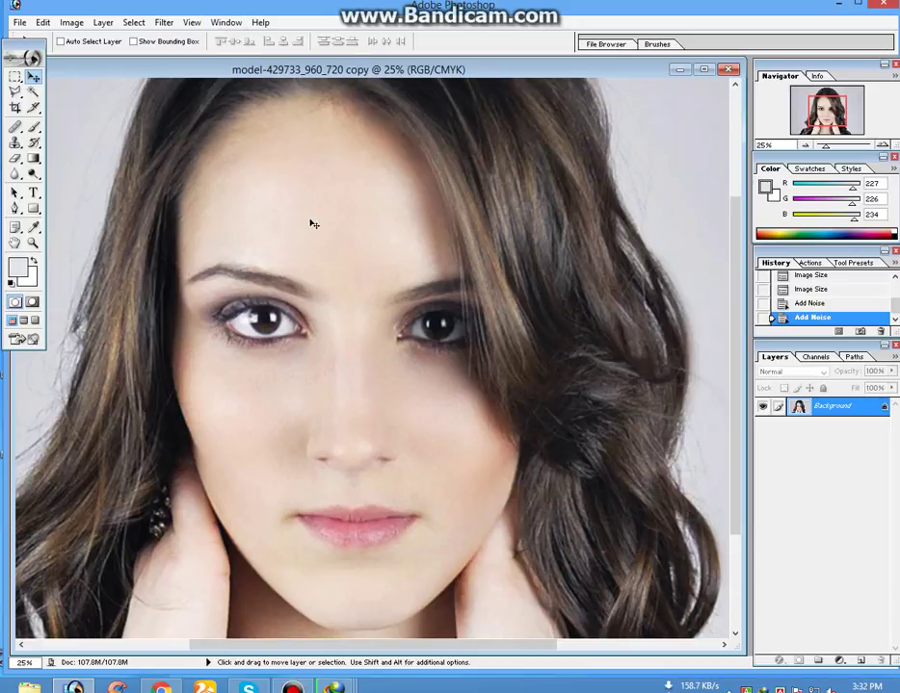
key(ctrl+plus)
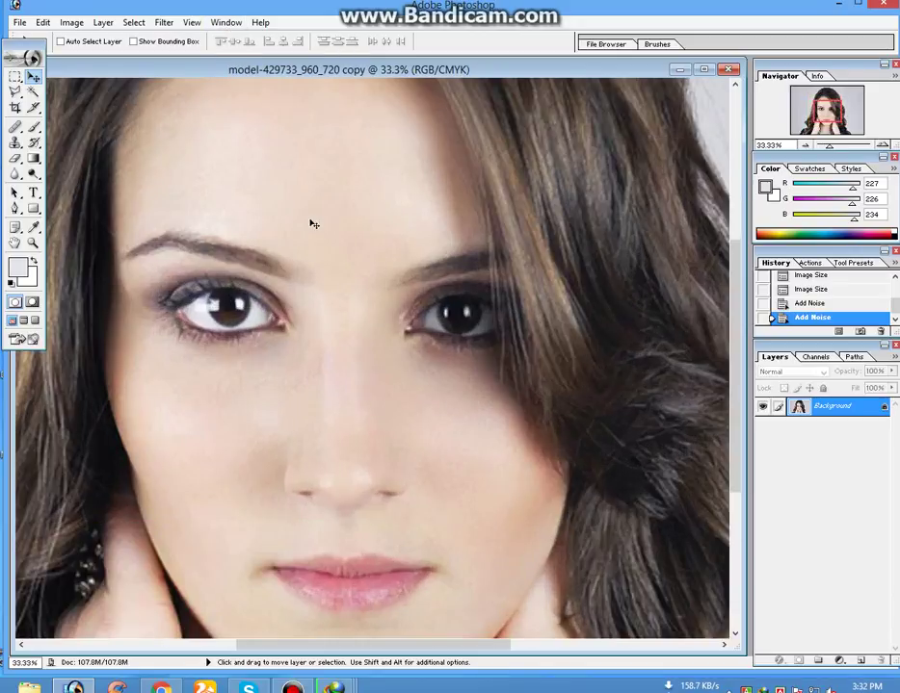
key(ctrl+minus)
key(ctrl+minus)
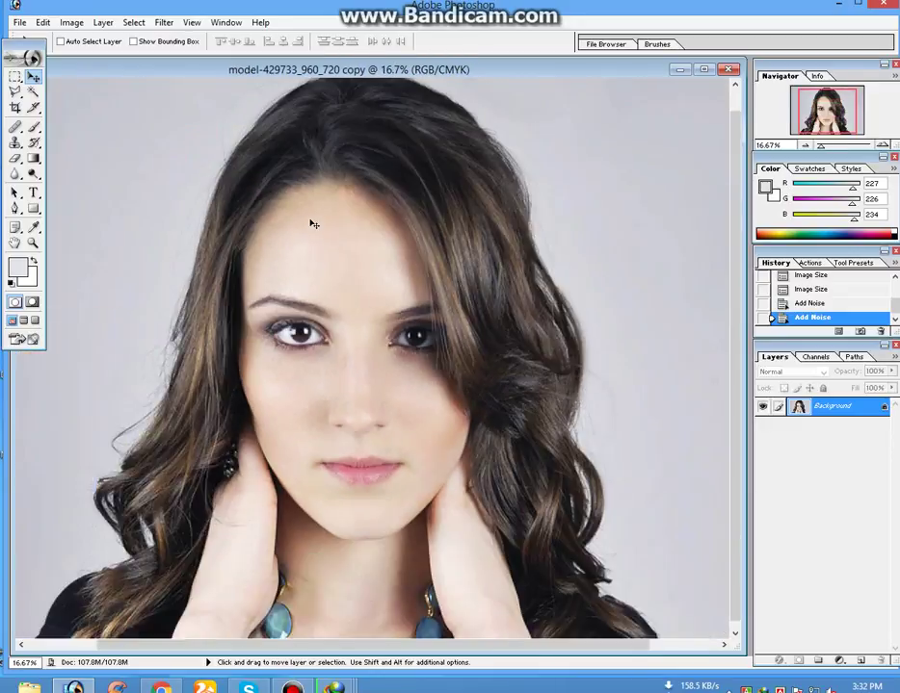
key(ctrl+minus)
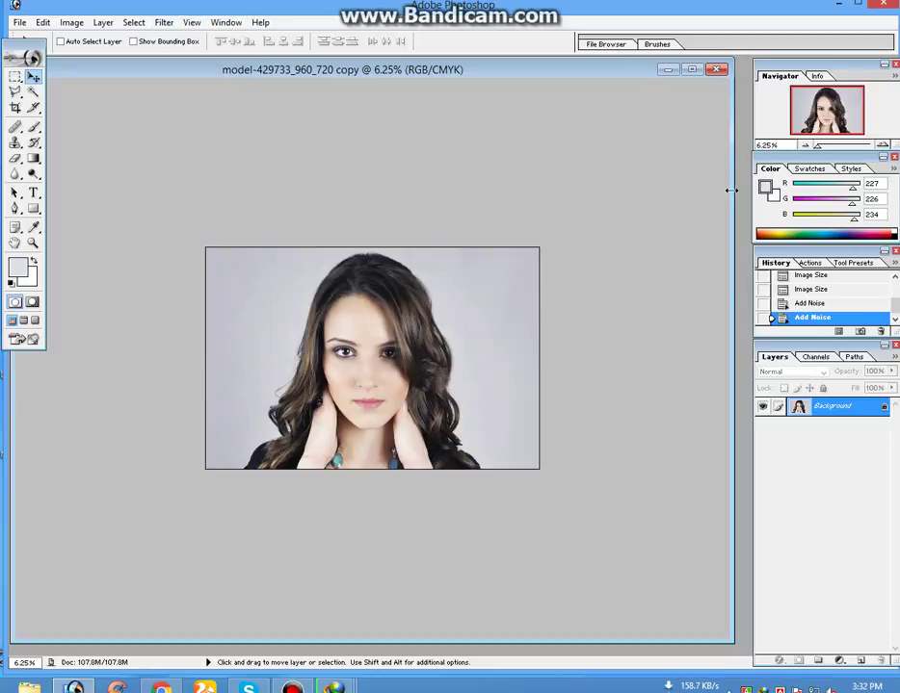
drag(626, 85, 628, 95)
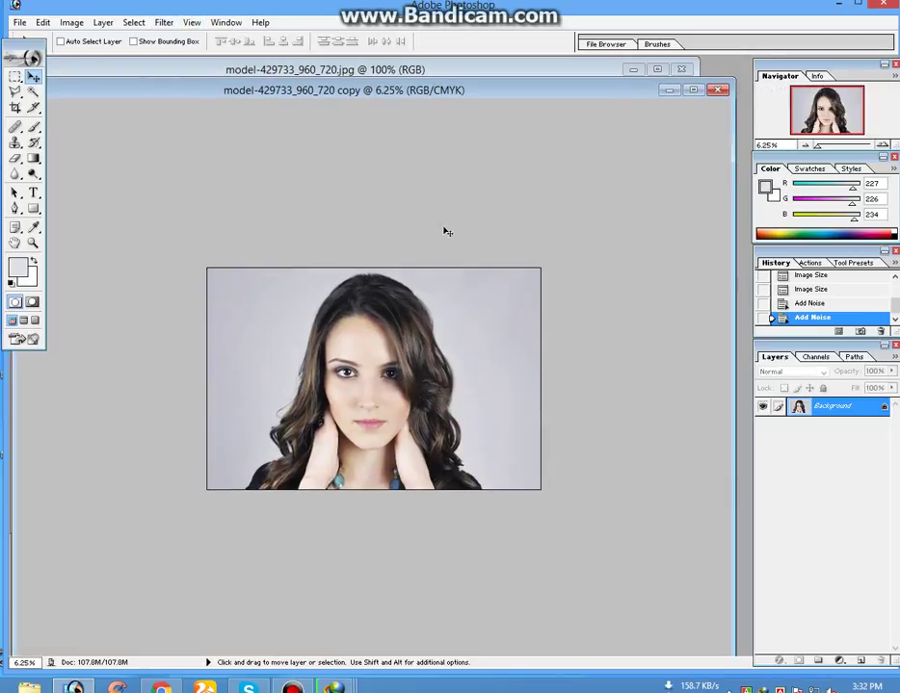
Step: Save the portrait copy to the Desktop as a JPEG named 1000, with High quality and Progressive format
click(17, 21)
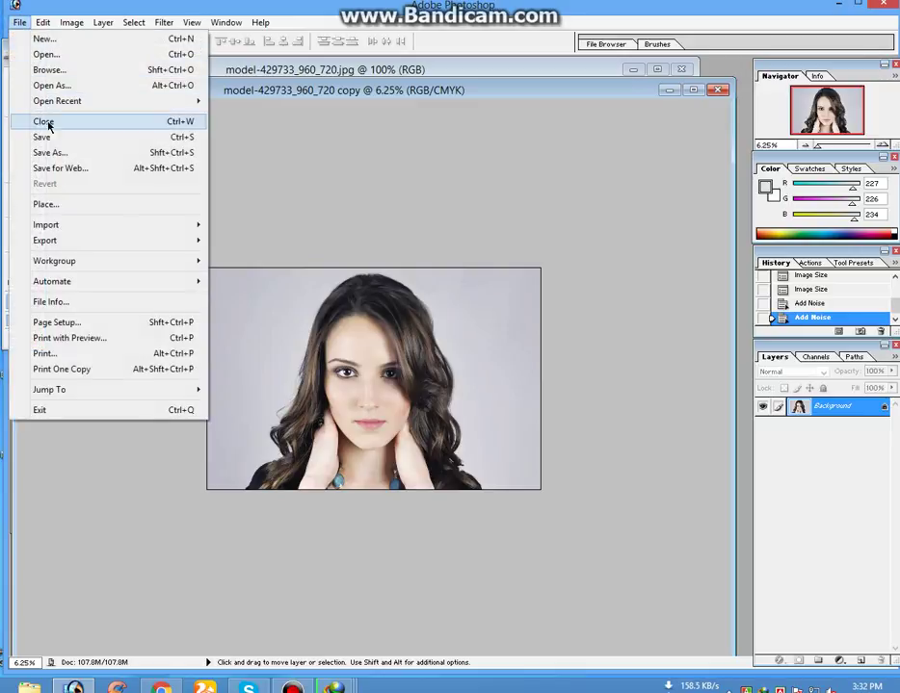
click(183, 152)
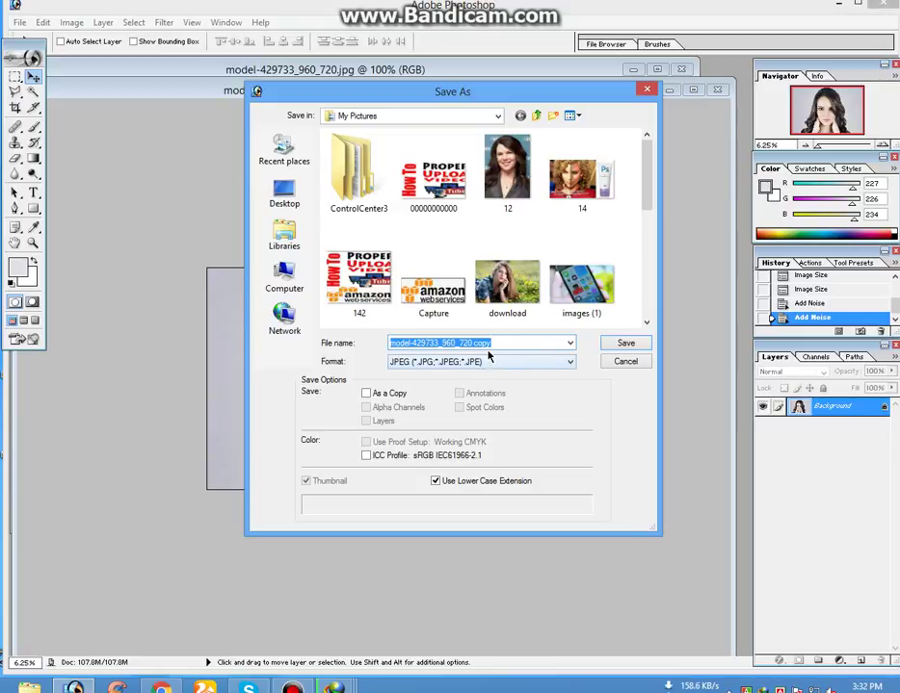
text(1000)
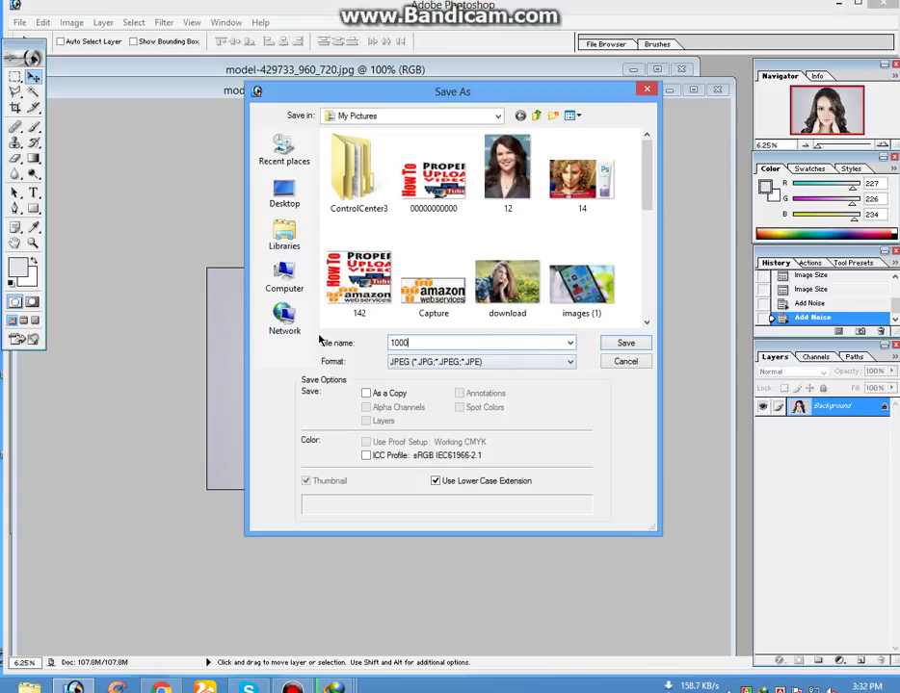
click(293, 282)
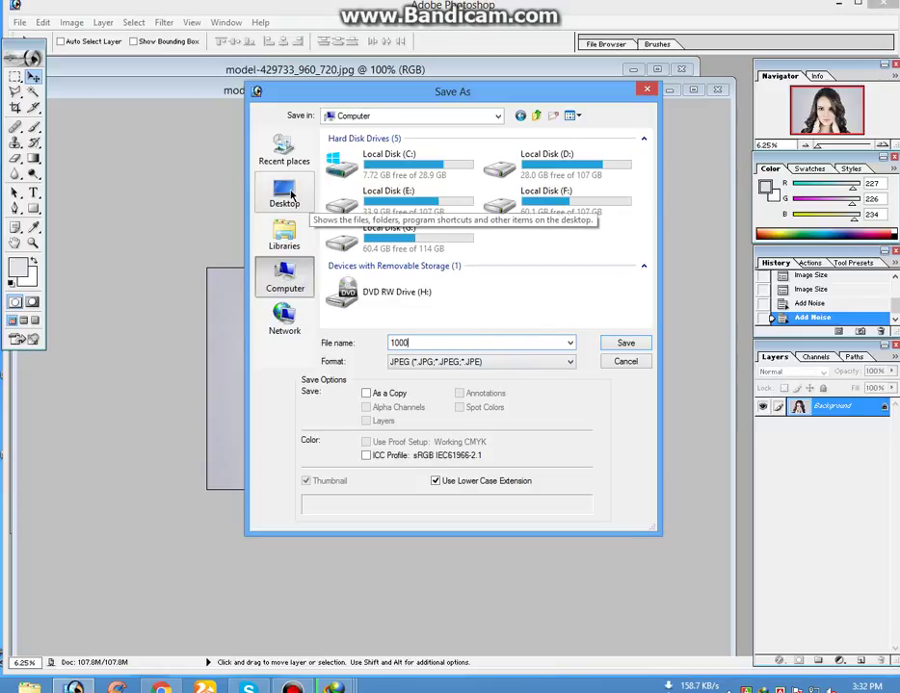
click(284, 194)
click(285, 281)
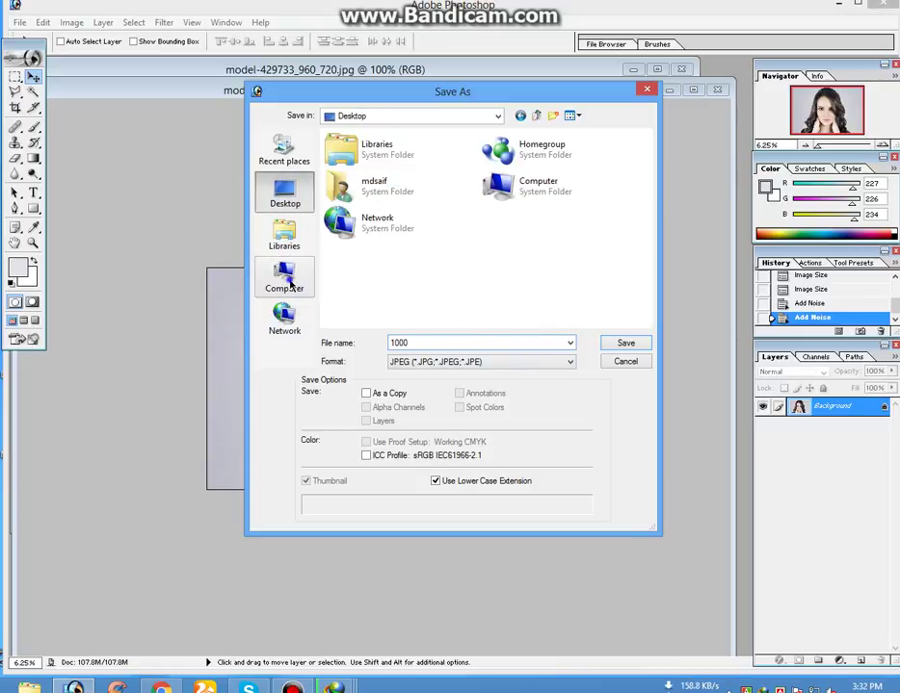
double_click(381, 194)
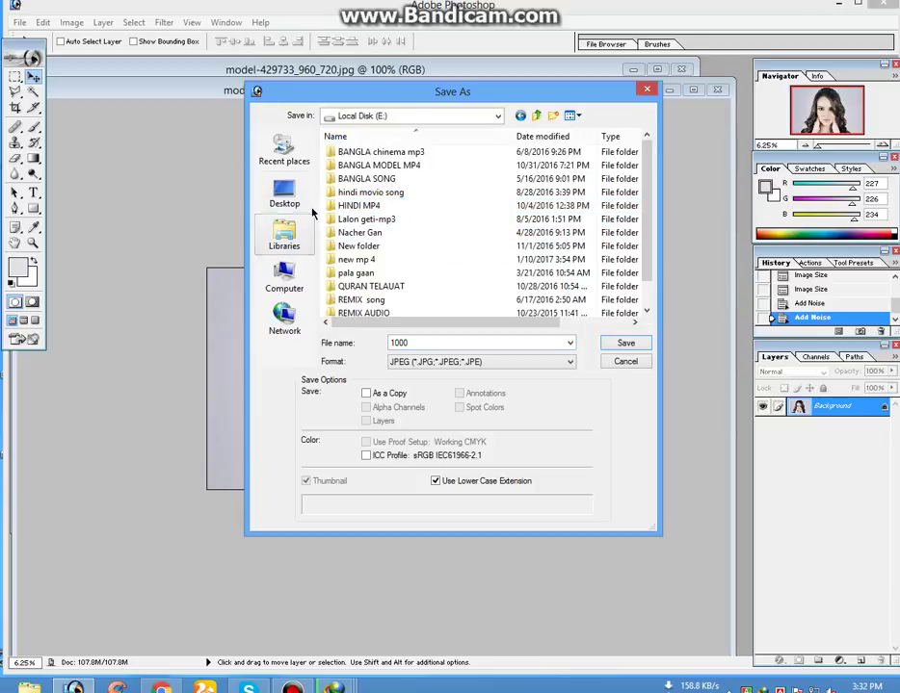
click(285, 193)
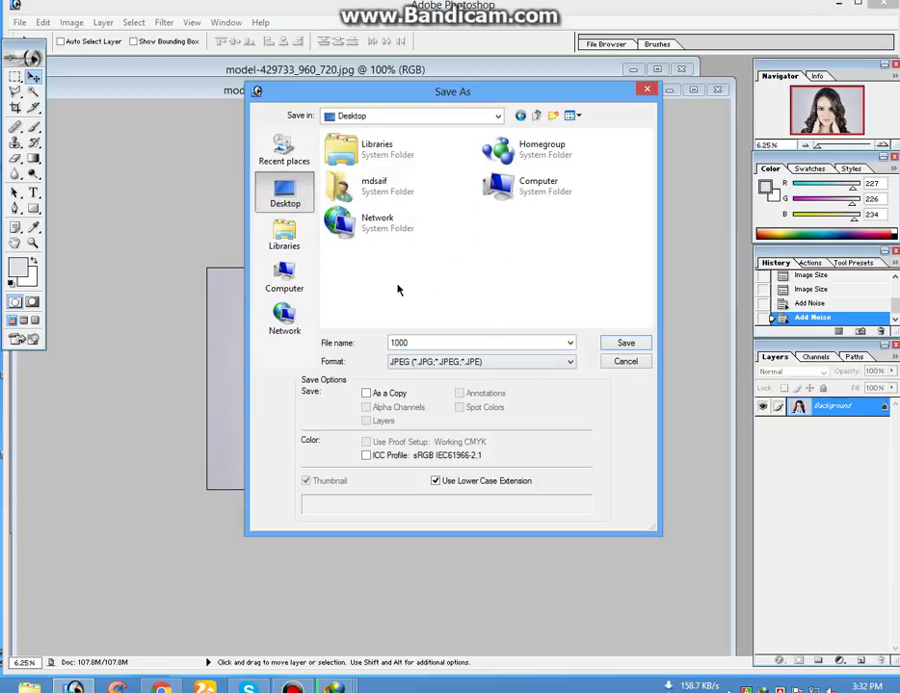
click(626, 344)
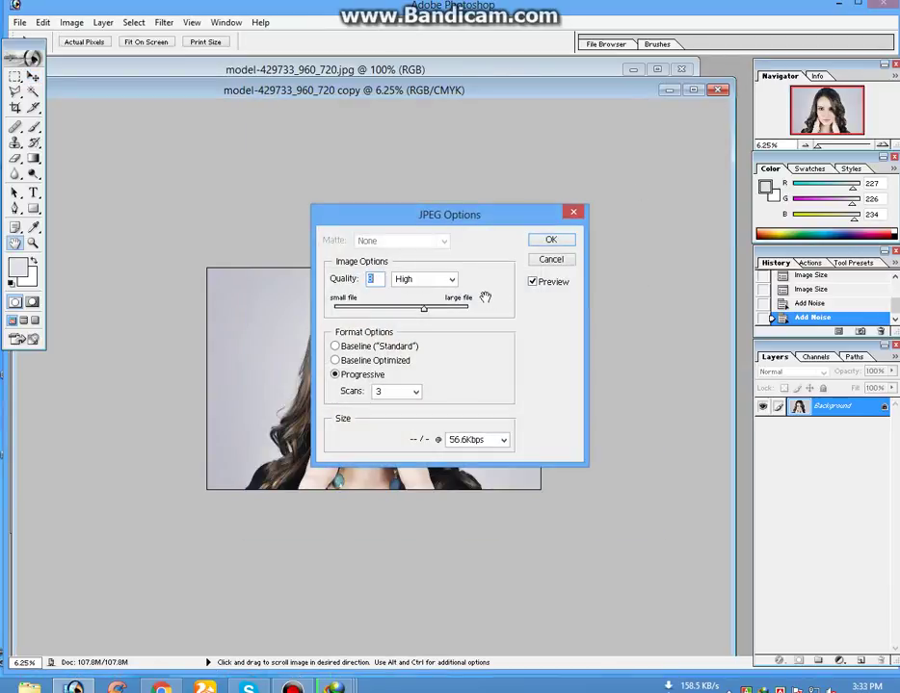
click(548, 240)
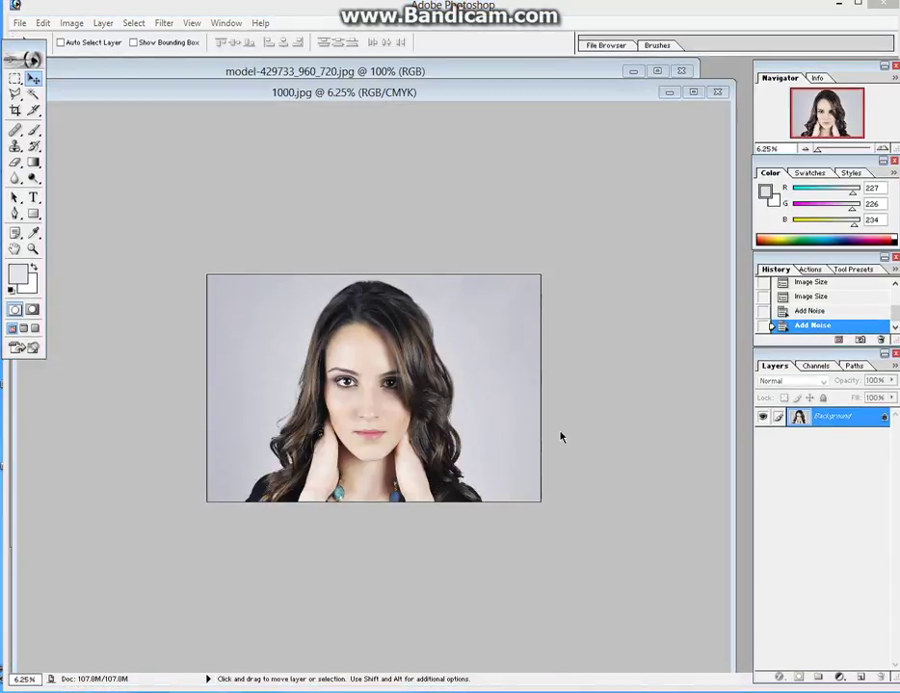
Step: Close 1000.jpg and the original portrait, and show the image 14.jpg in a maximized window
click(715, 92)
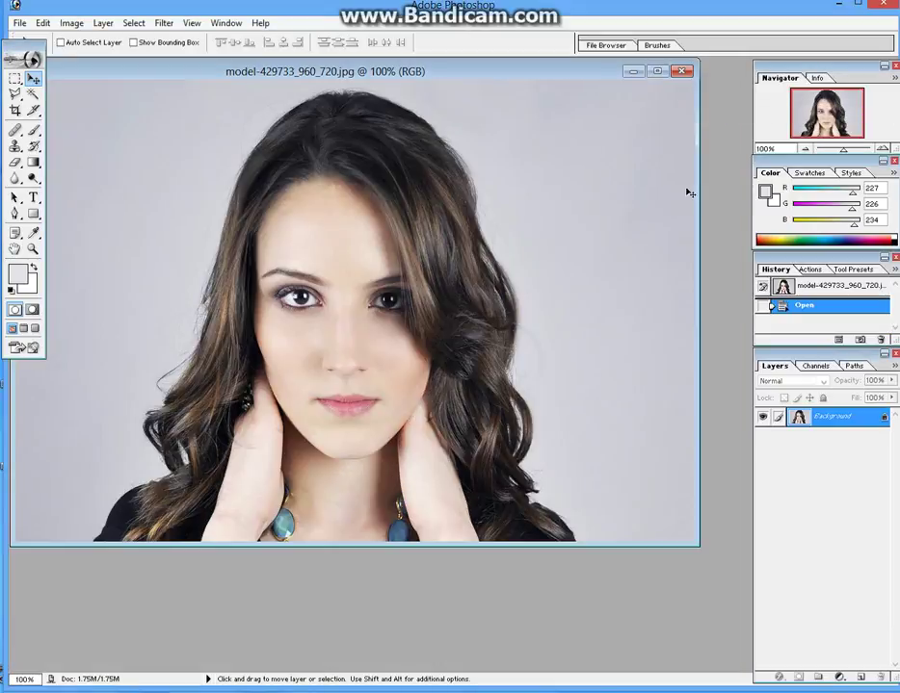
click(681, 71)
click(627, 133)
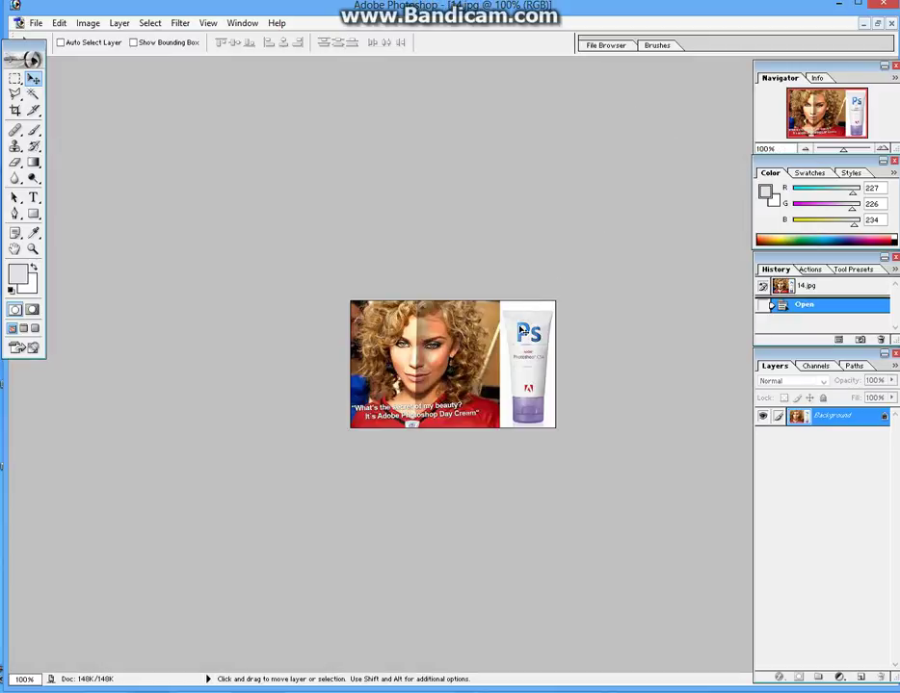
Step: Examine the pixel detail of 14.jpg at 1600% magnification, and return the image to 100%
key(ctrl+plus)
key(ctrl+plus)
key(ctrl+plus)
key(ctrl+plus)
key(ctrl+plus)
key(ctrl+plus)
key(ctrl+plus)
key(ctrl+plus)
key(ctrl+plus)
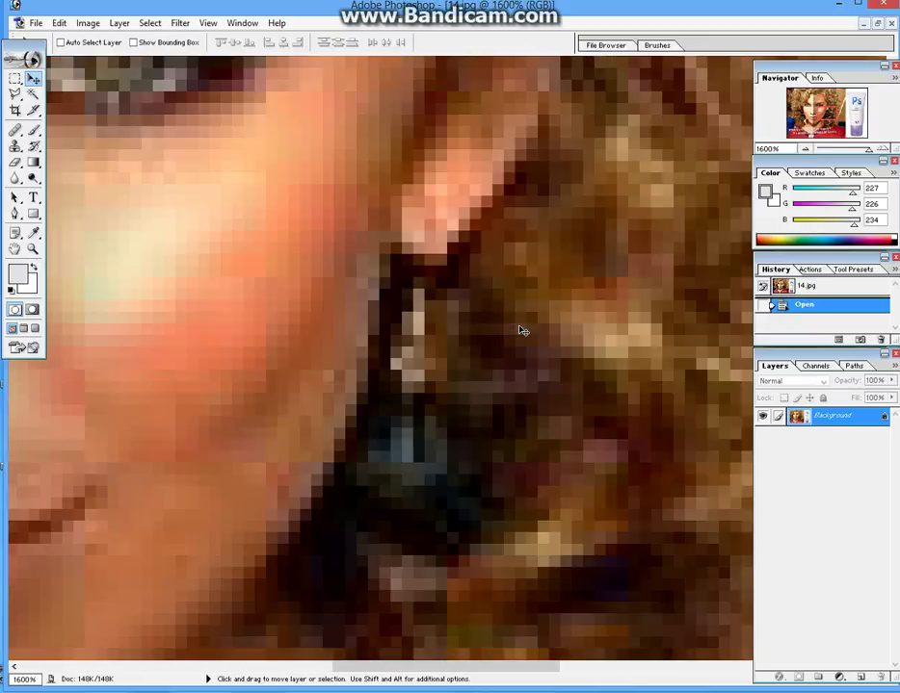
key(ctrl+minus)
key(ctrl+minus)
key(ctrl+minus)
key(ctrl+minus)
key(ctrl+minus)
key(ctrl+minus)
key(ctrl+minus)
key(ctrl+minus)
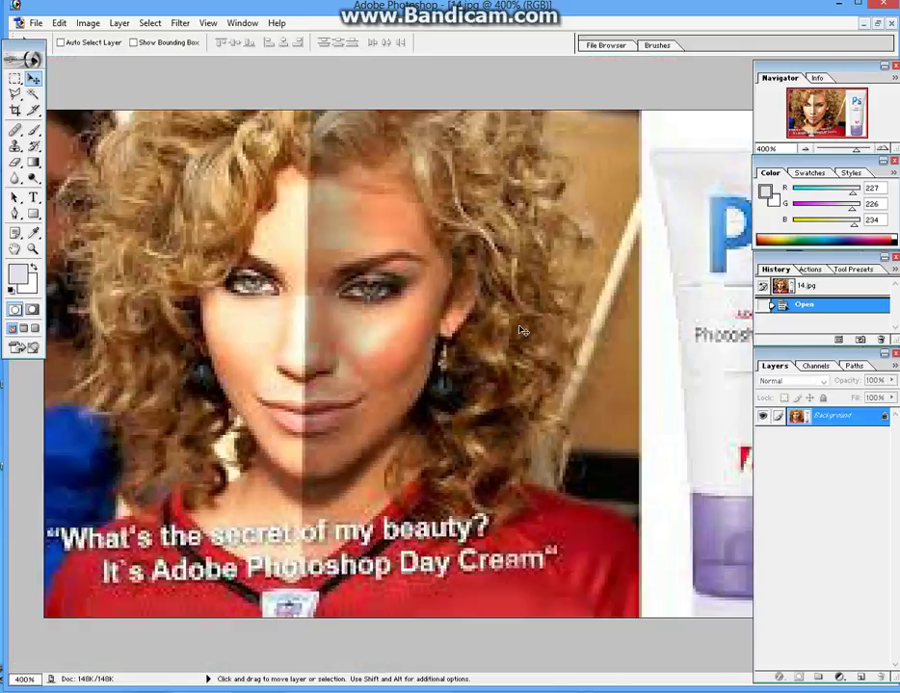
key(ctrl+minus)
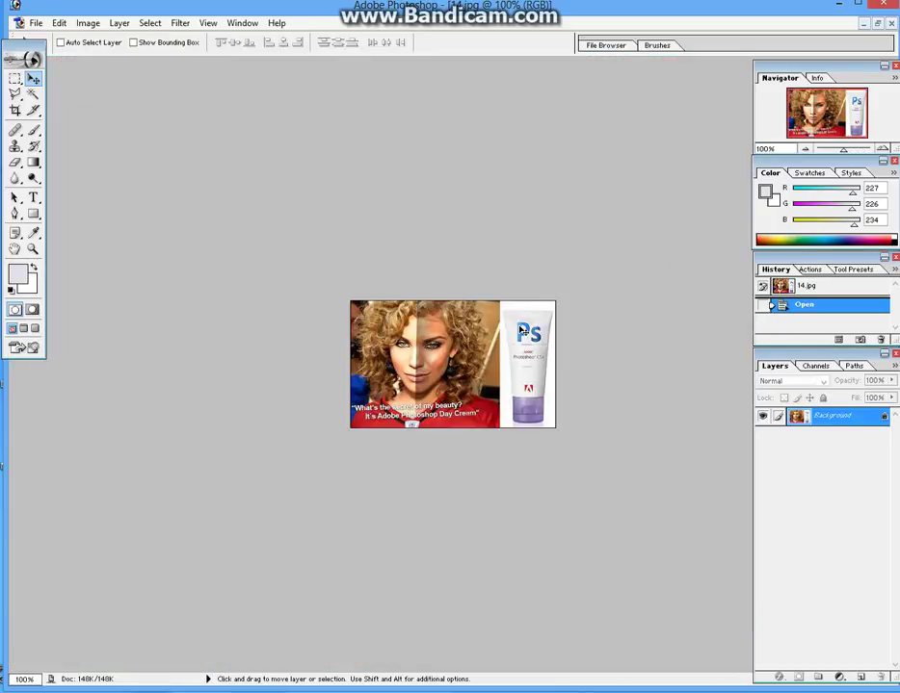
Step: Duplicate 14.jpg under the name 14 copy, and maximize the duplicate's window
click(87, 23)
click(123, 82)
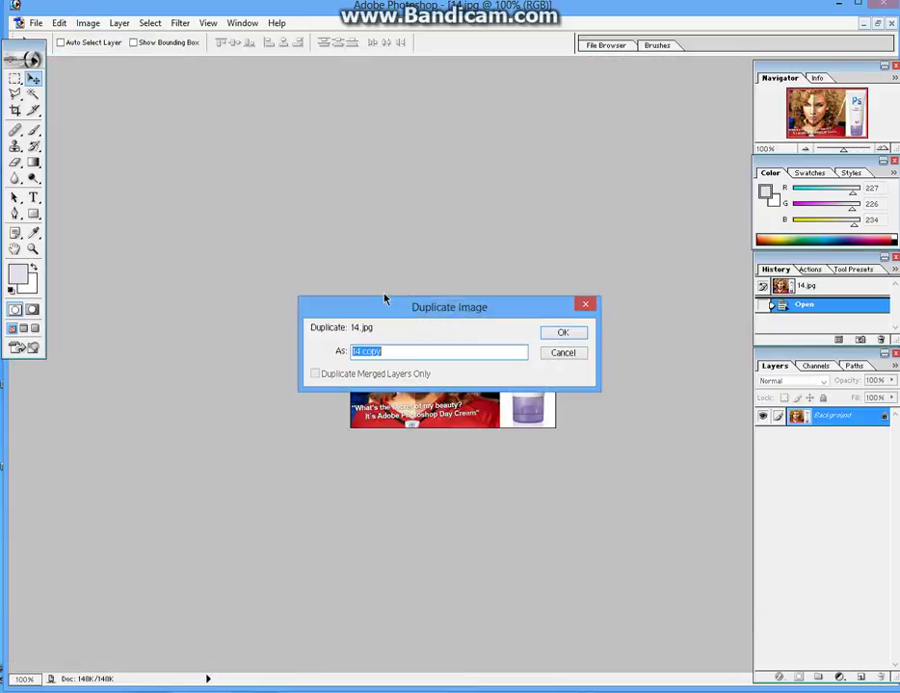
click(563, 333)
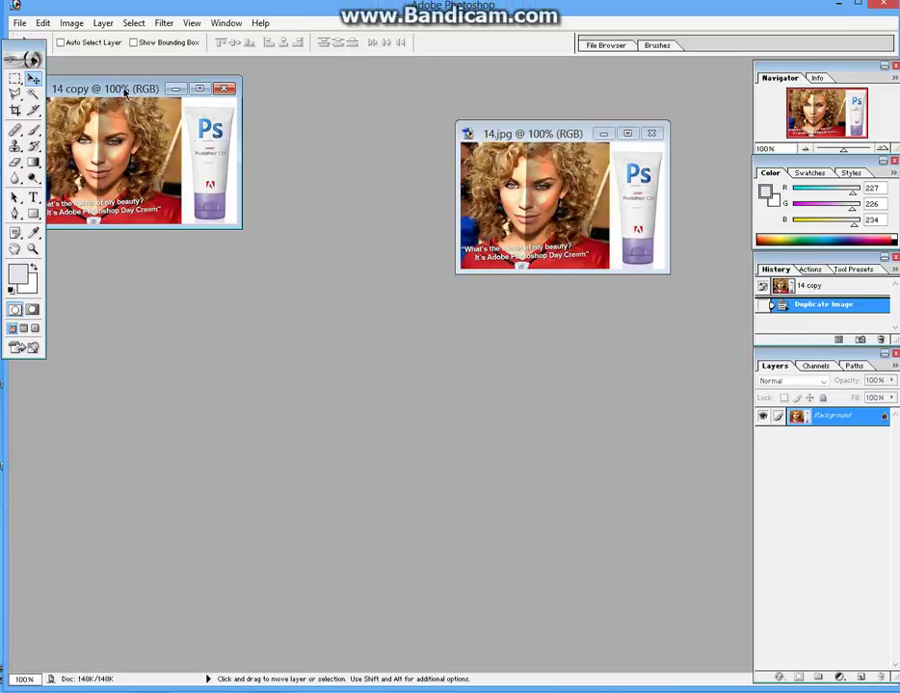
drag(124, 92, 170, 95)
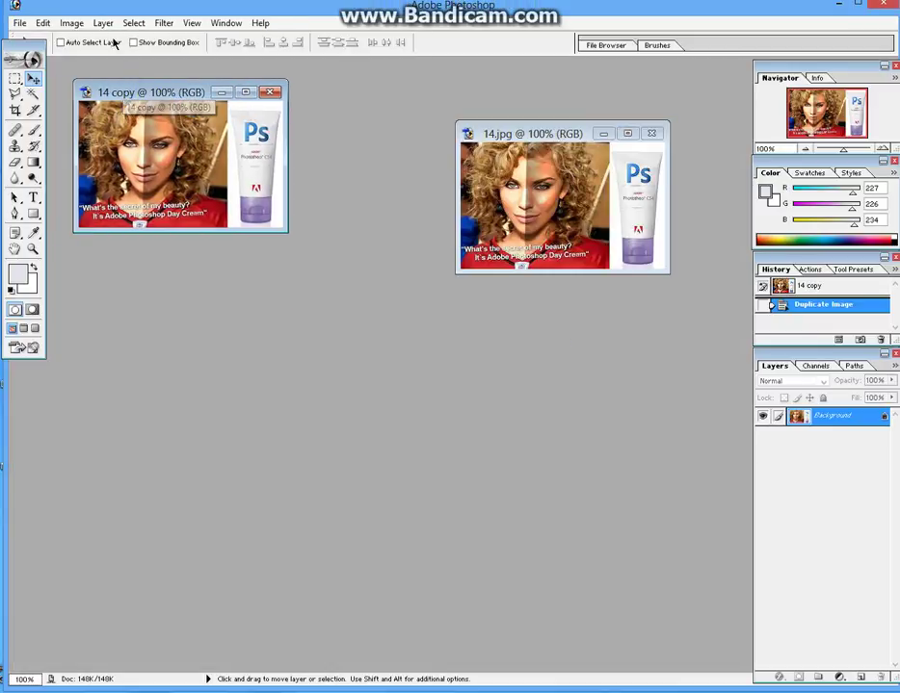
click(245, 91)
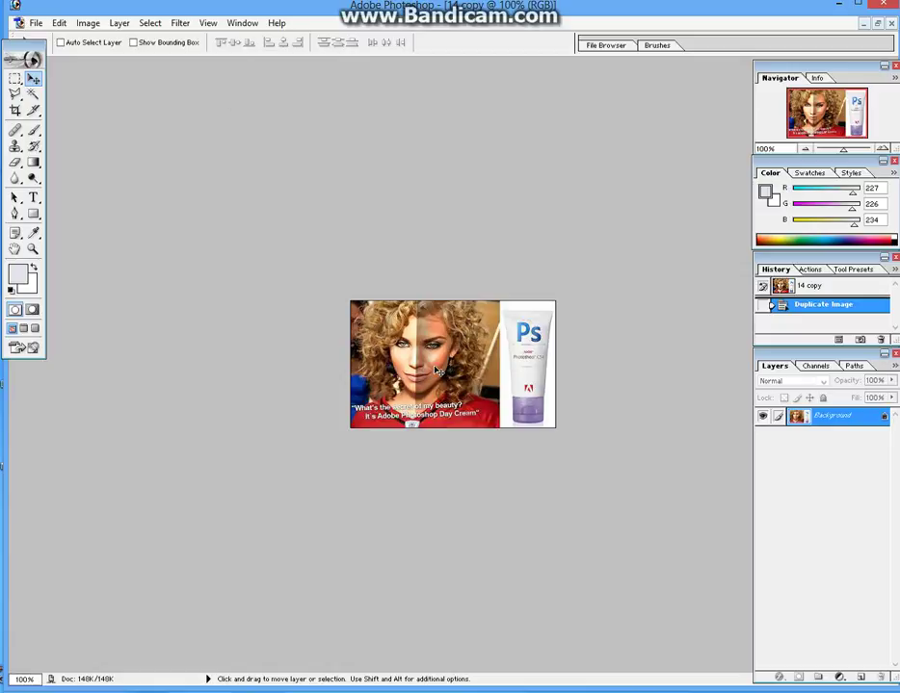
Step: Set the resolution of 14 copy to 300 pixels/inch with bicubic resampling and constrained proportions
scroll(436, 370, up, 8)
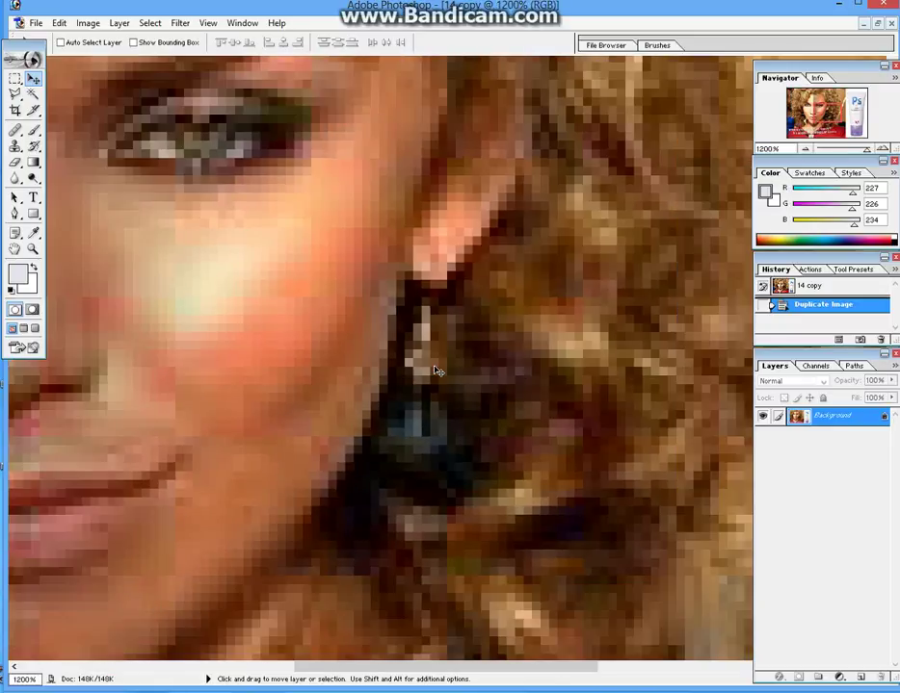
scroll(435, 371, down, 6)
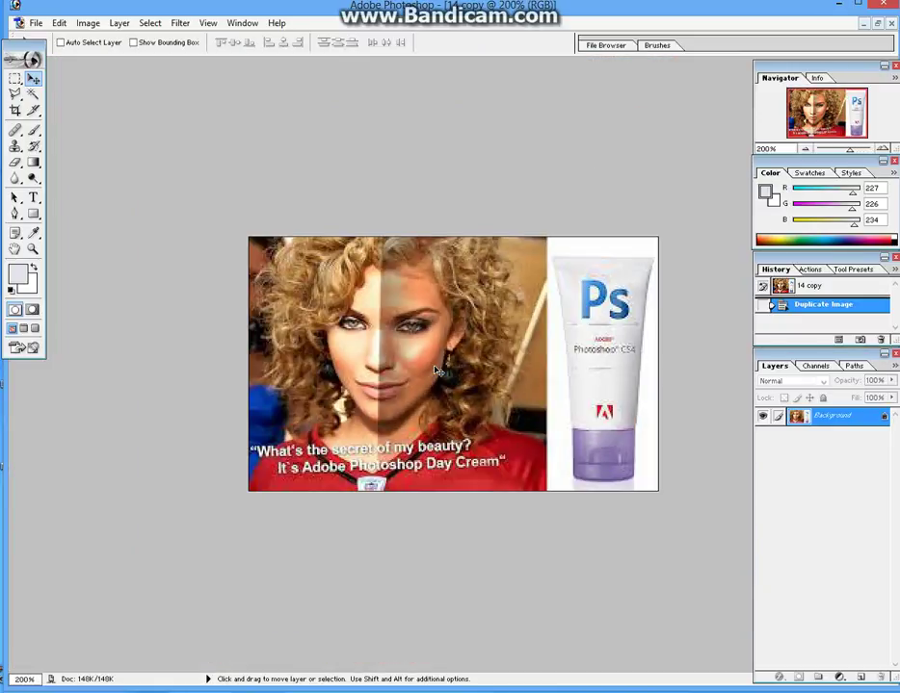
click(91, 23)
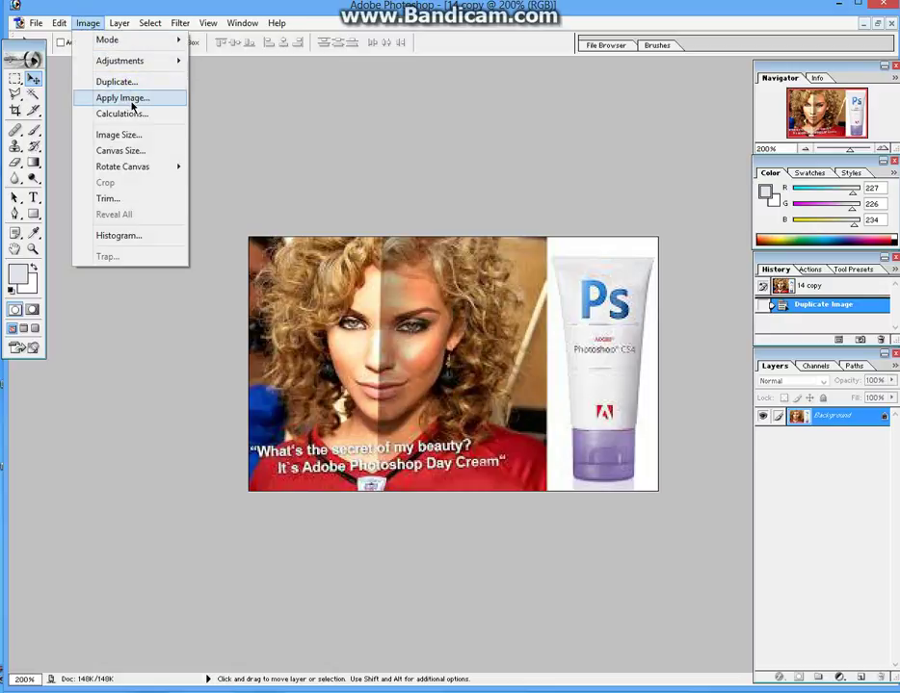
click(136, 134)
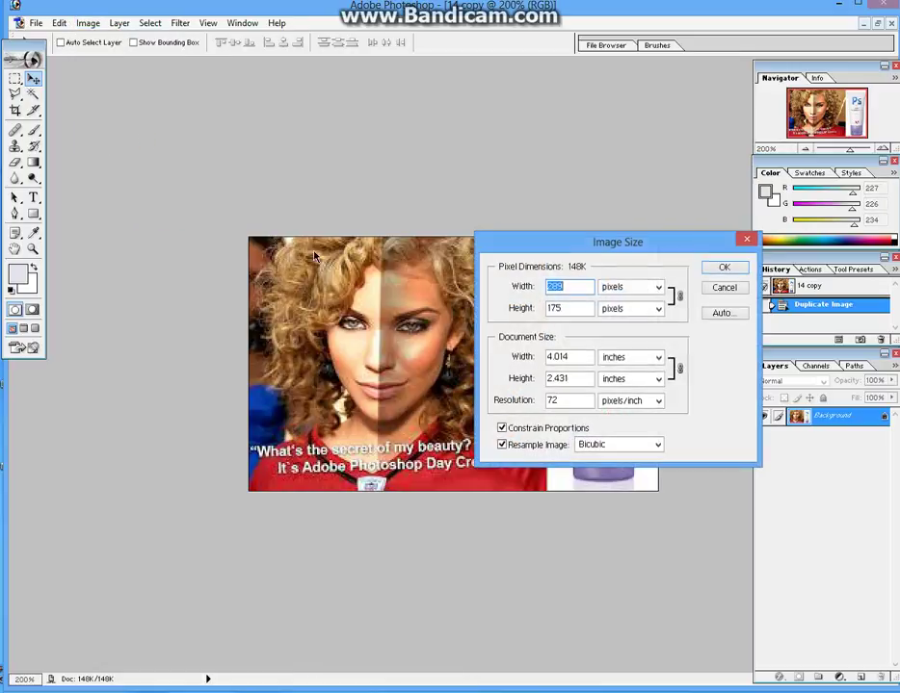
double_click(576, 399)
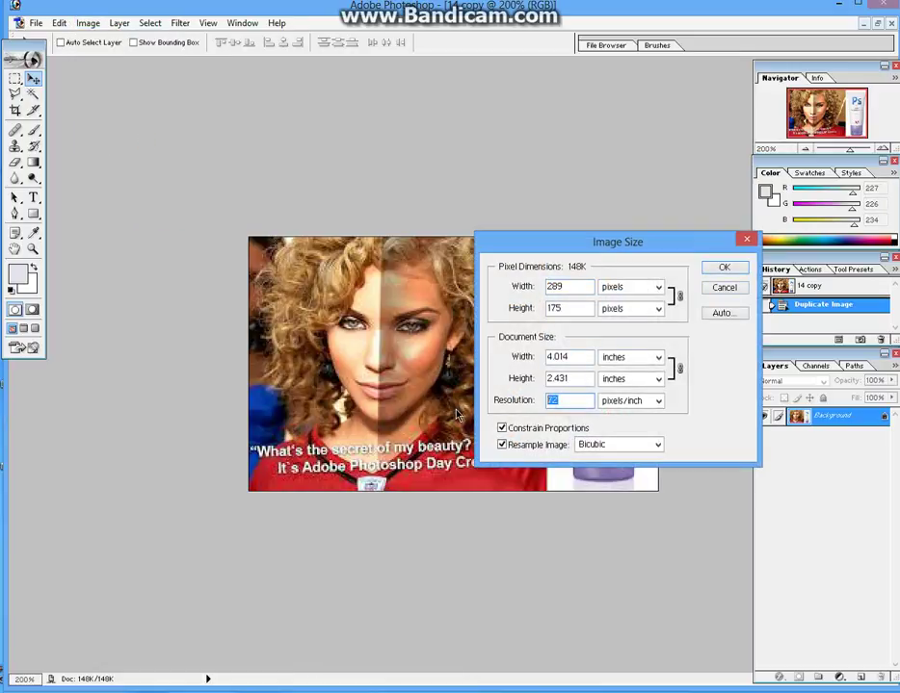
text(300)
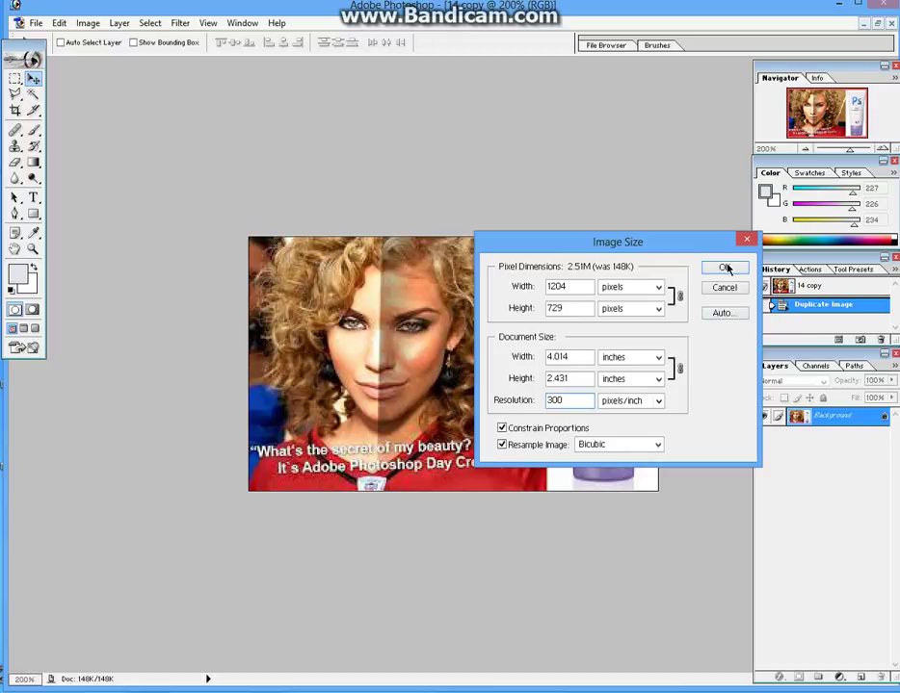
click(725, 268)
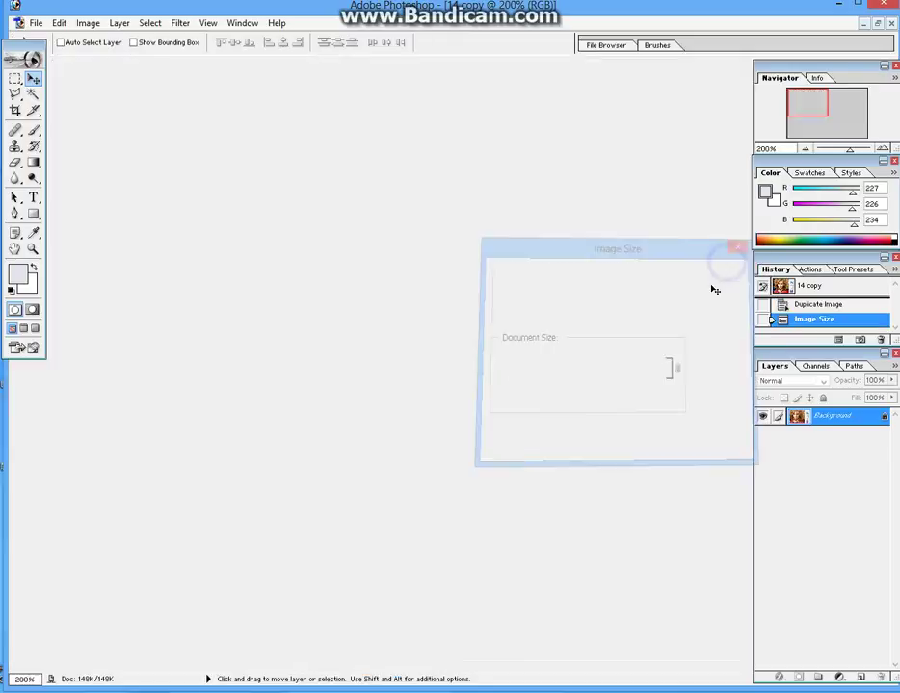
Step: Enlarge 14 copy to a height of 5000 pixels, keeping constrained proportions and bicubic resampling
key(ctrl+minus)
key(ctrl+minus)
key(ctrl+minus)
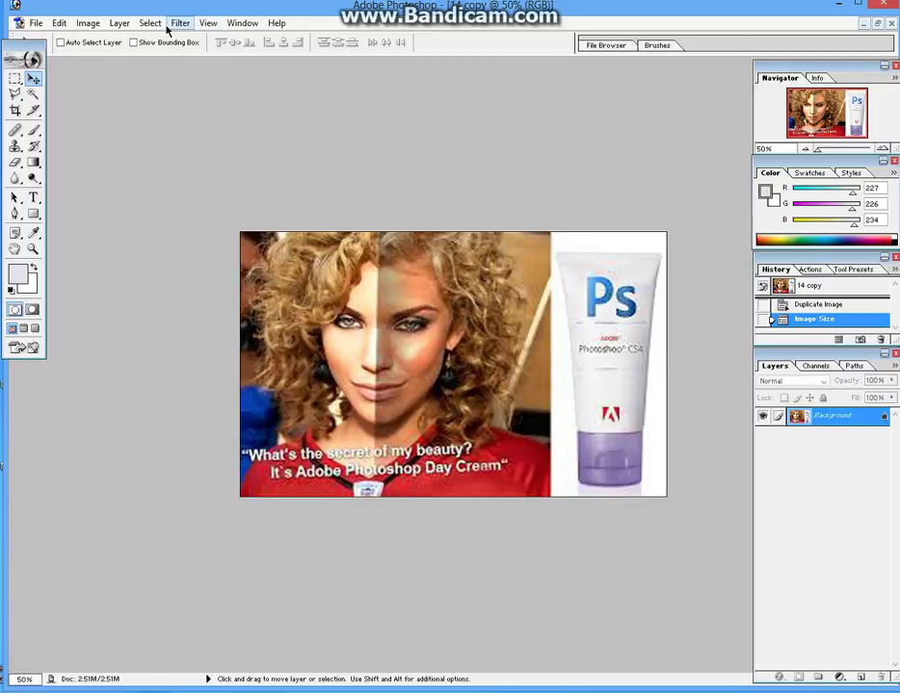
click(88, 23)
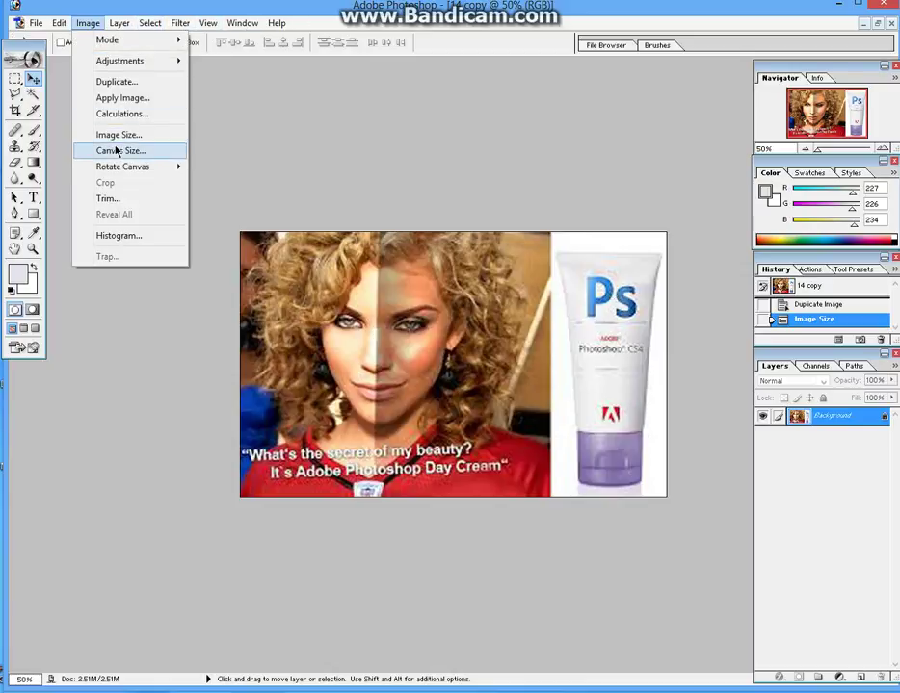
click(127, 135)
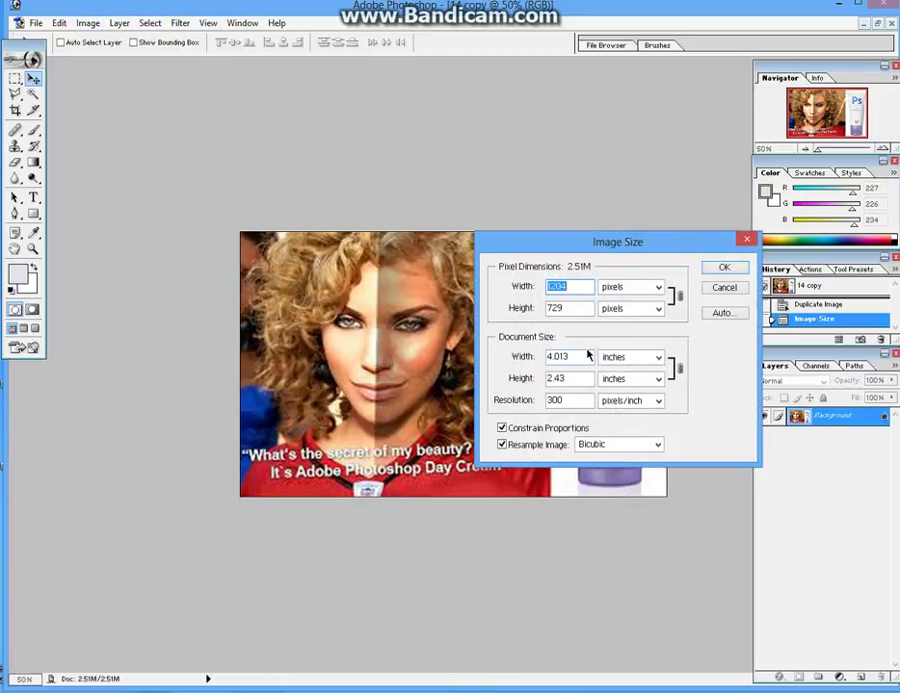
double_click(568, 308)
text(5)
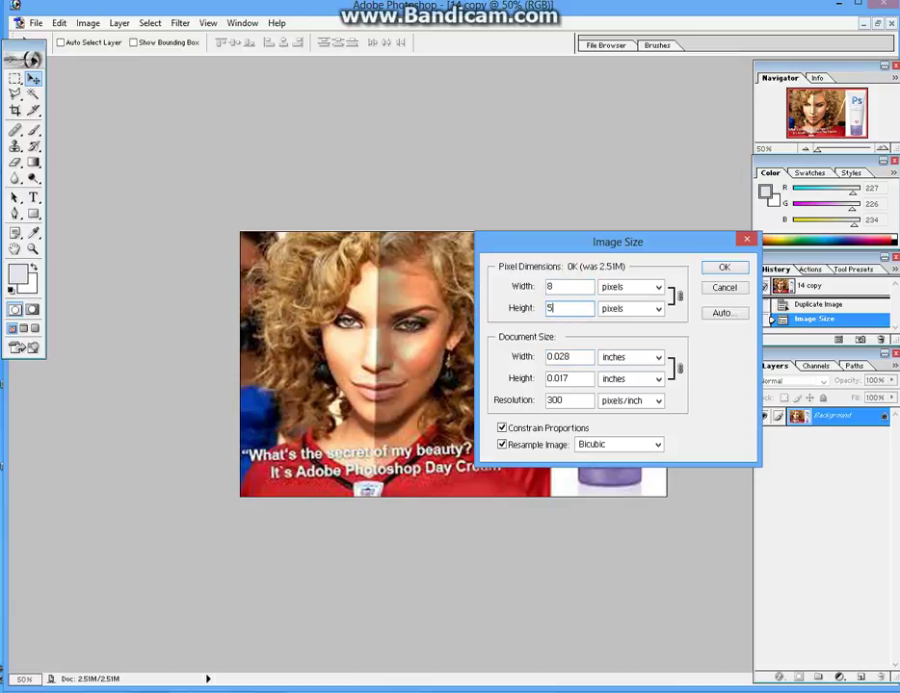
text(000)
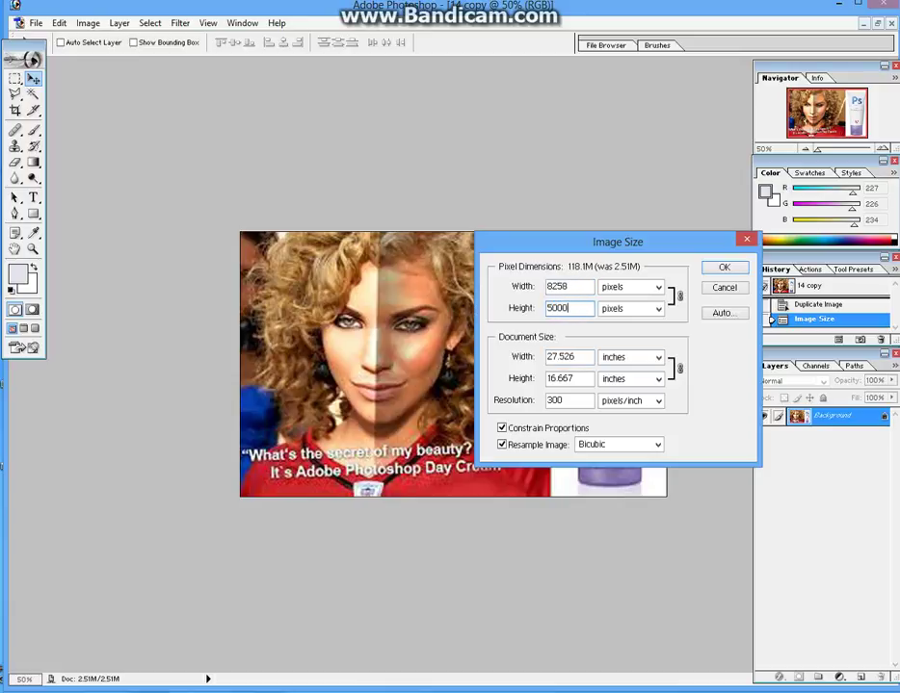
click(725, 267)
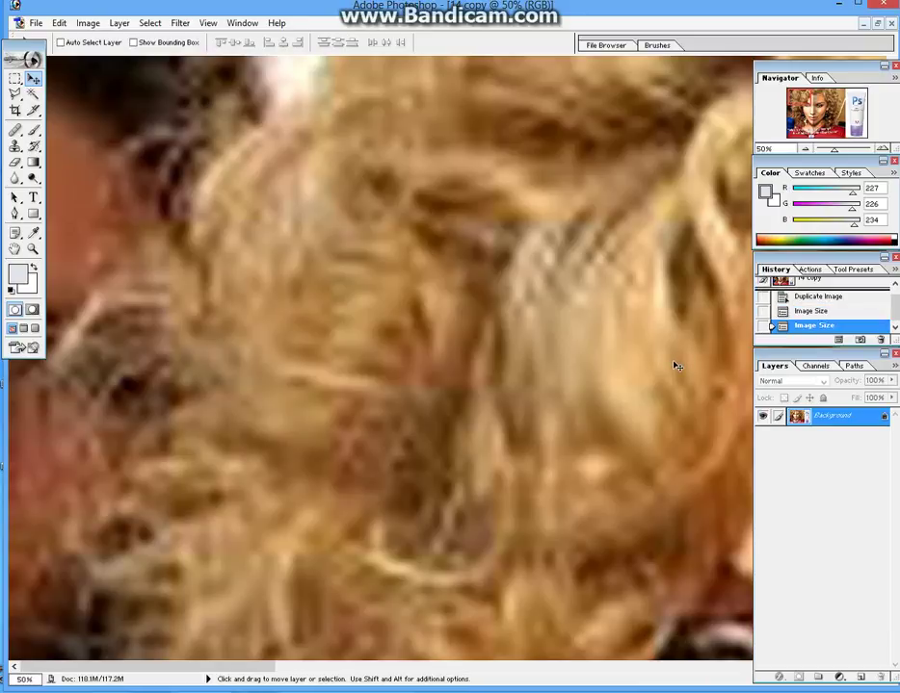
Step: Add 0.1% Gaussian noise to the enlarged 14 copy, with Monochromatic off
key(ctrl+minus)
key(ctrl+minus)
key(ctrl+minus)
key(ctrl+minus)
key(ctrl+minus)
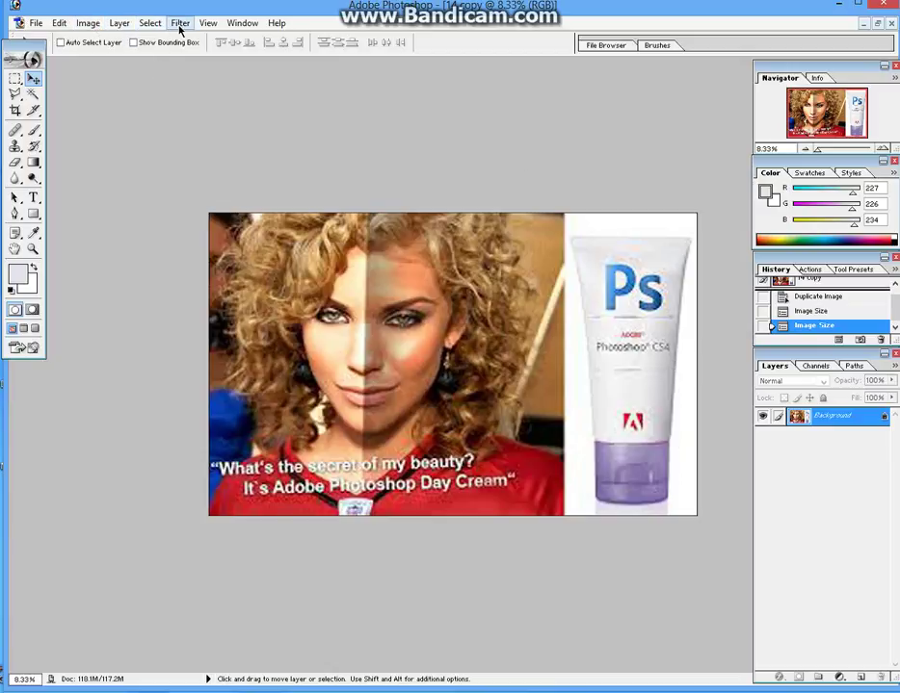
click(179, 27)
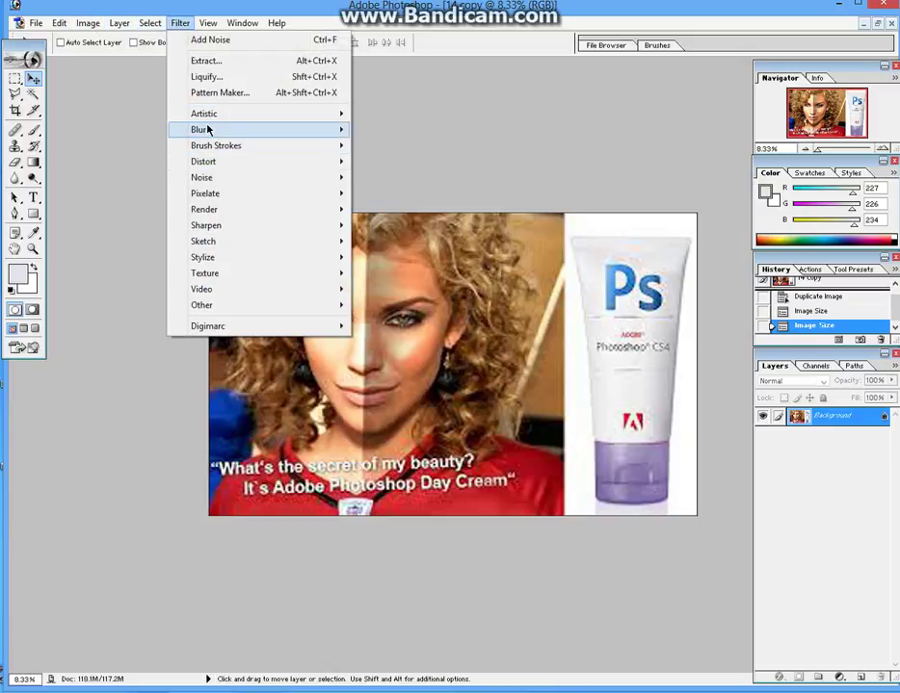
mouse_move(208, 131)
mouse_move(224, 180)
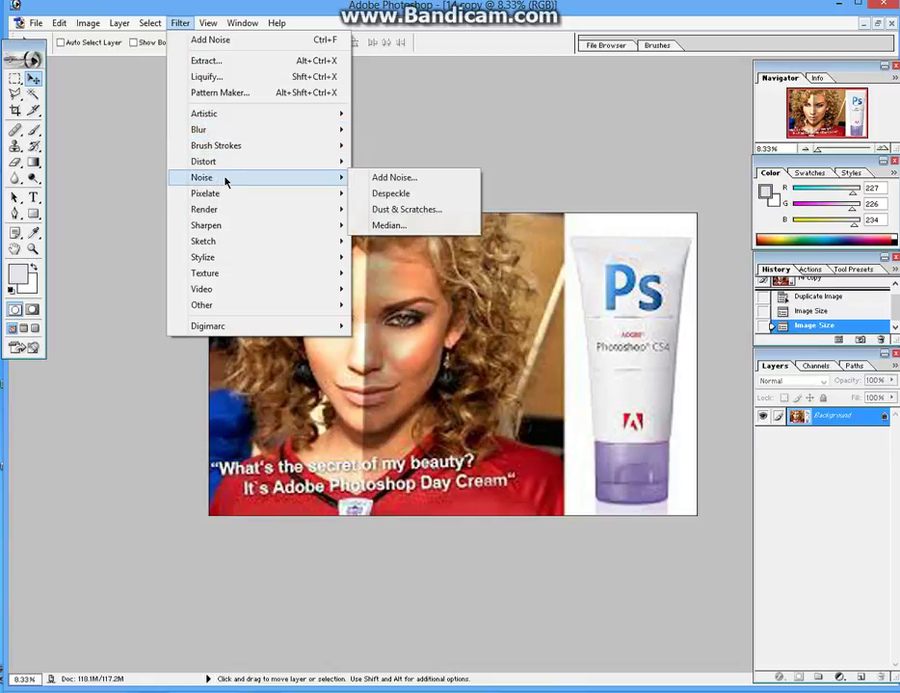
click(383, 181)
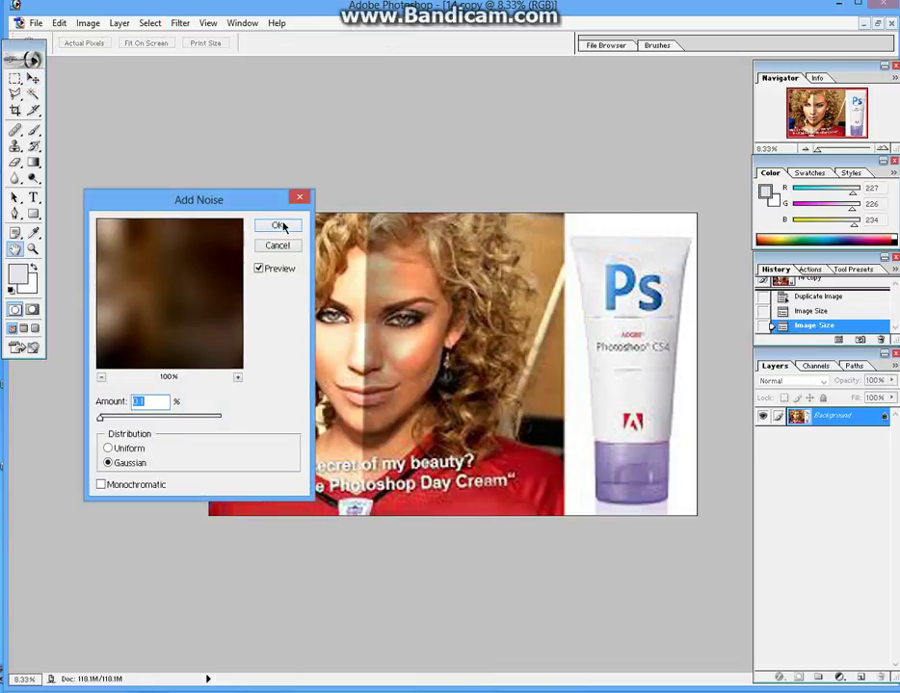
click(279, 225)
key(v)
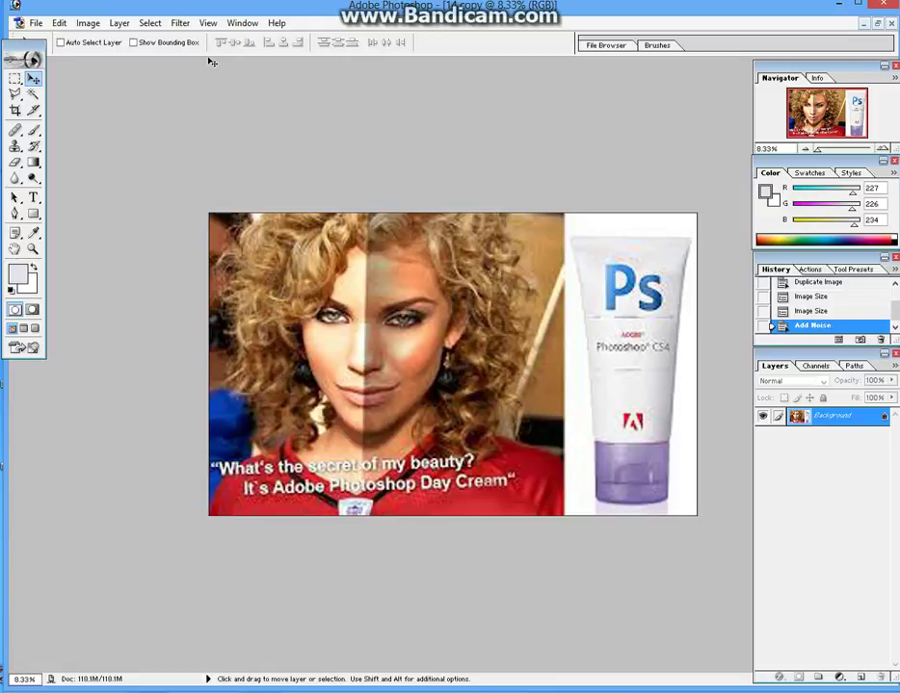
Step: Apply the basic Blur filter once to the enlarged 14 copy
click(207, 23)
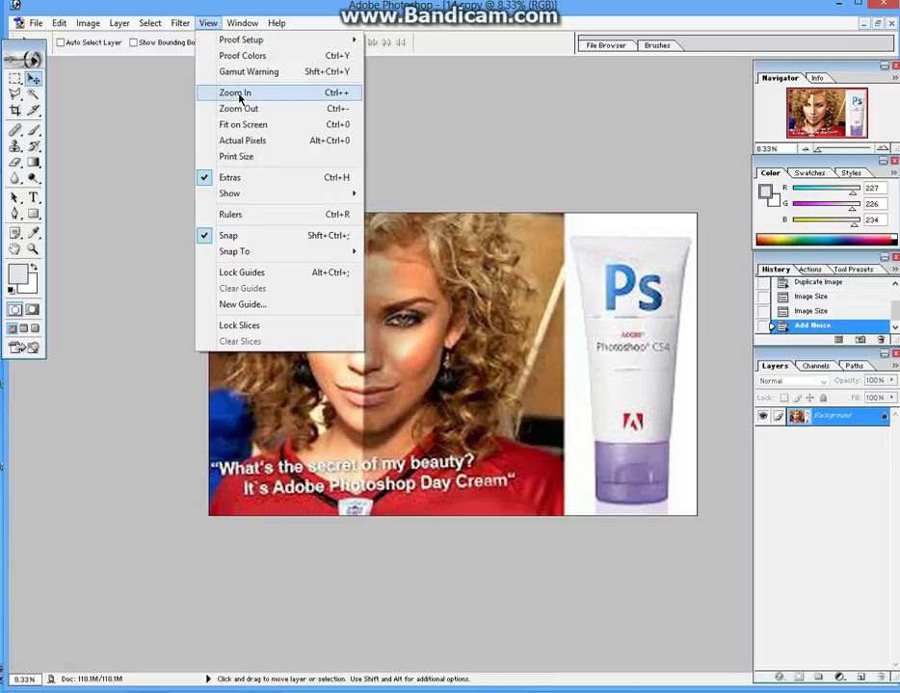
mouse_move(241, 23)
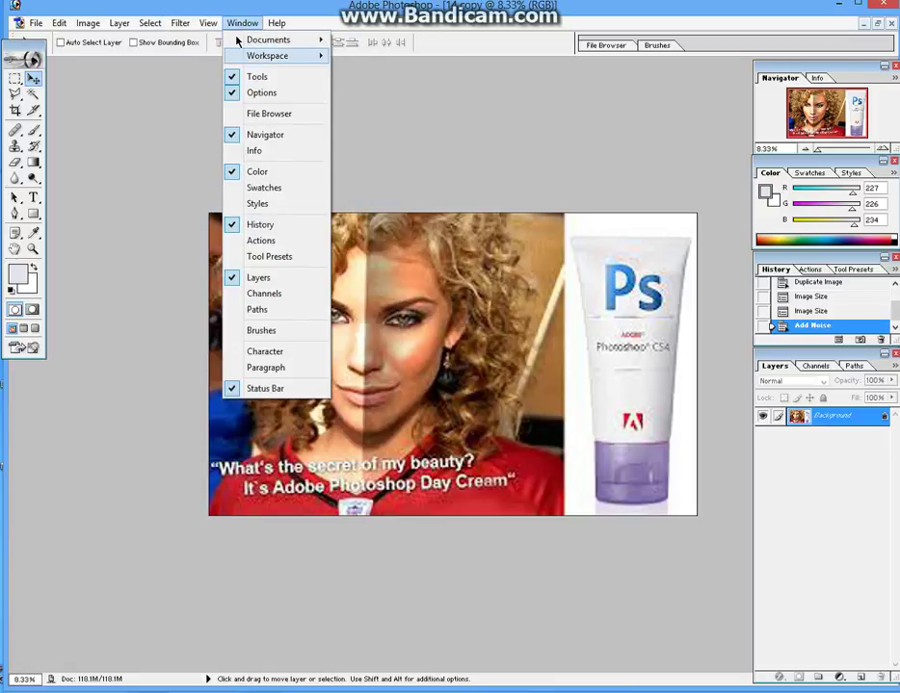
mouse_move(215, 33)
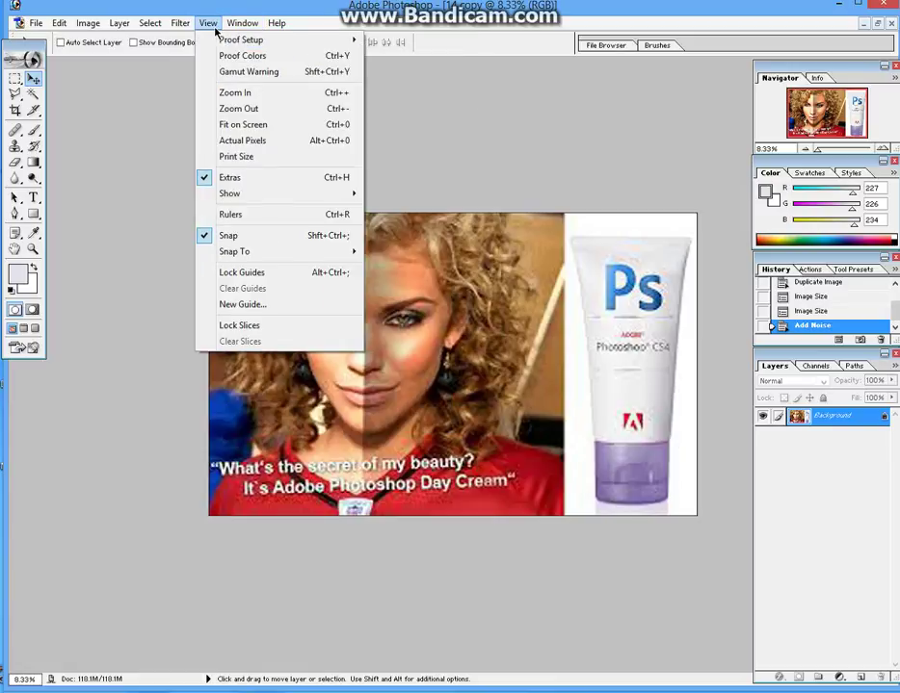
mouse_move(189, 32)
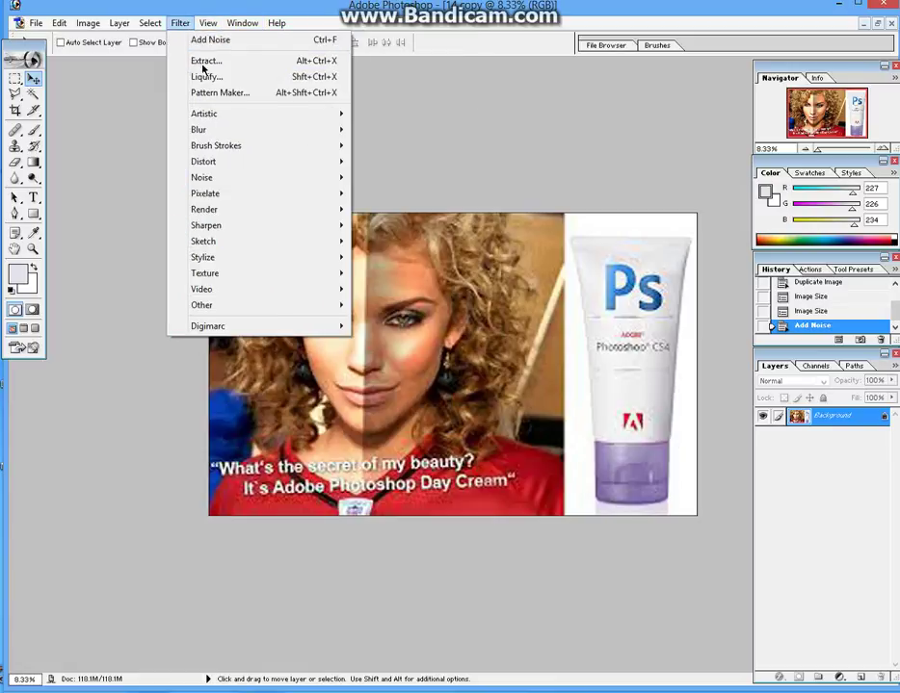
mouse_move(248, 122)
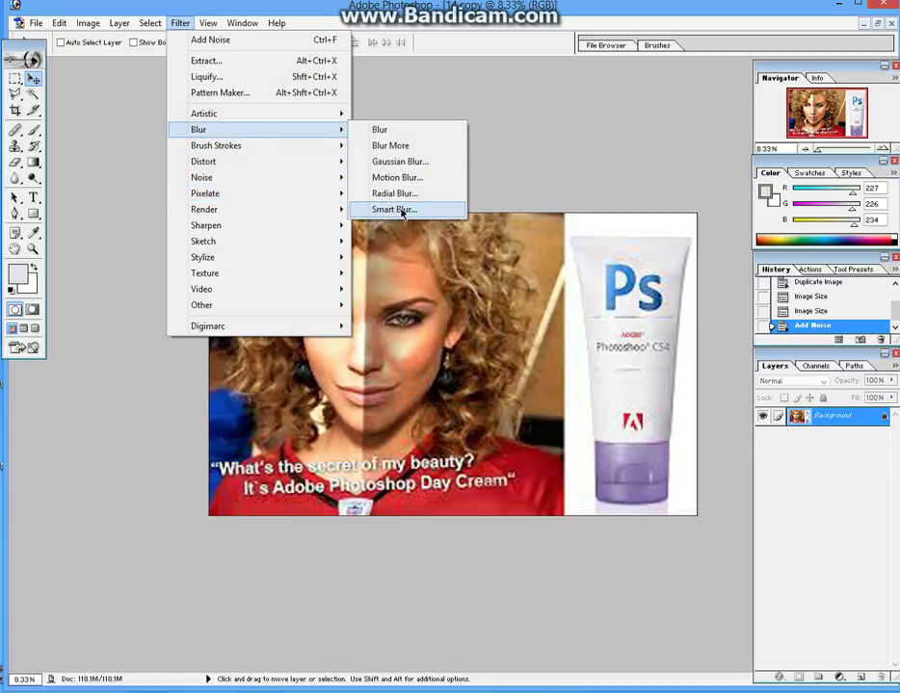
click(392, 130)
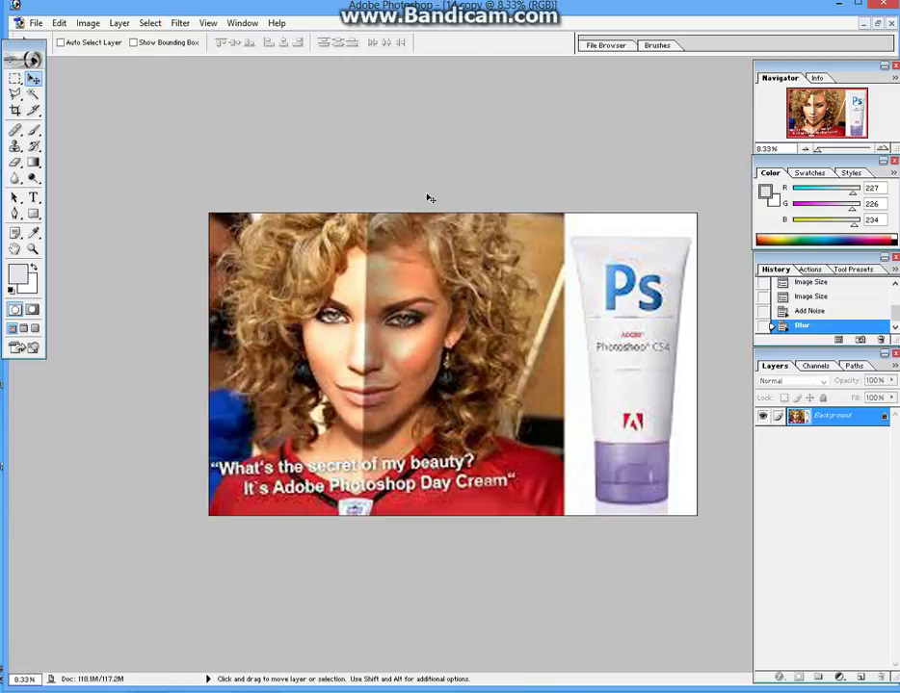
Step: Sharpen the enlarged 14 copy with an Unsharp Mask of 500% amount, 1.0 pixel radius and threshold 0
click(180, 23)
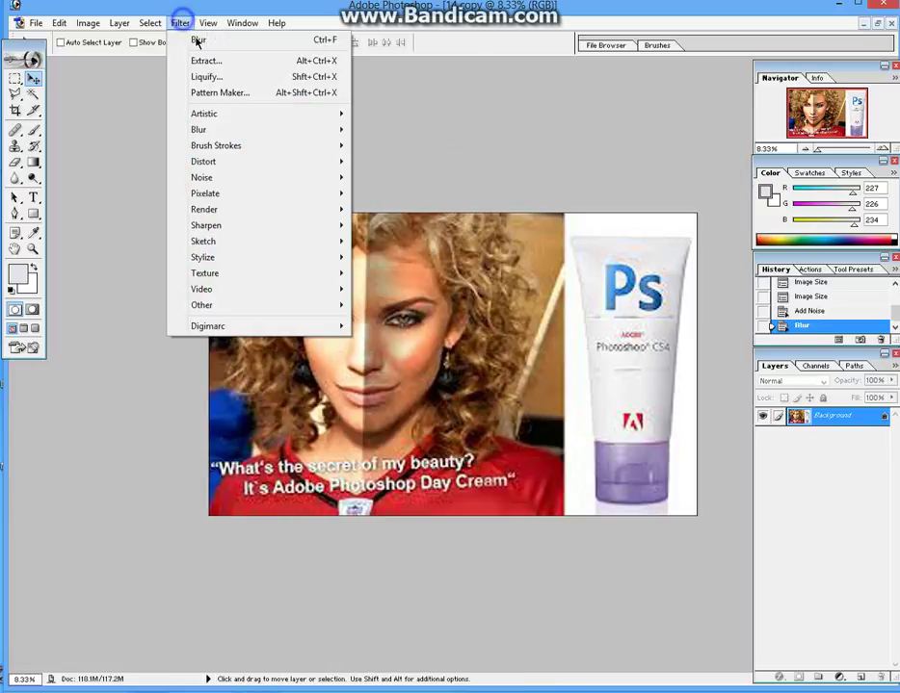
mouse_move(215, 195)
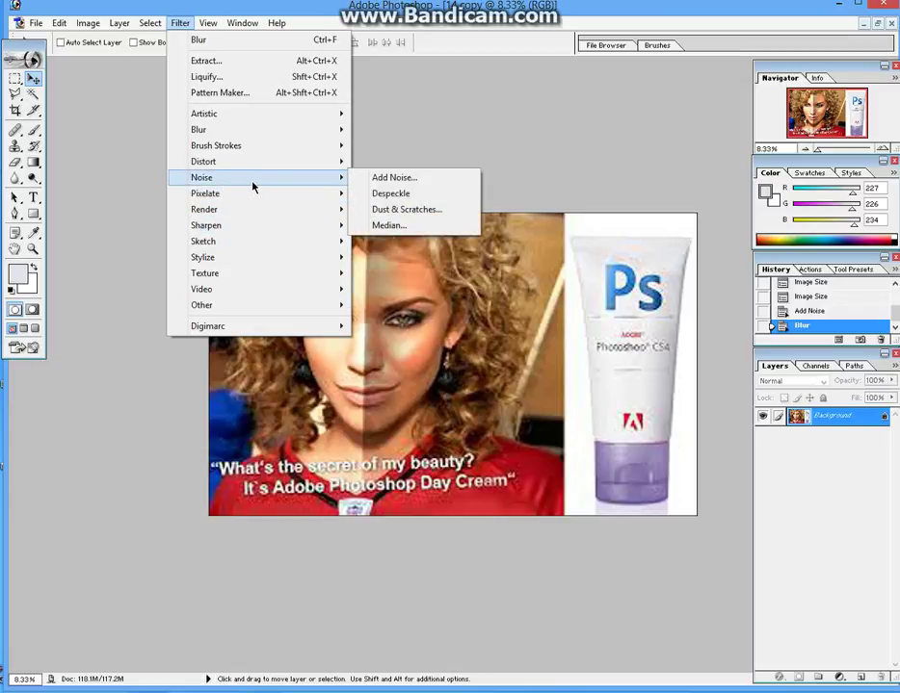
mouse_move(274, 231)
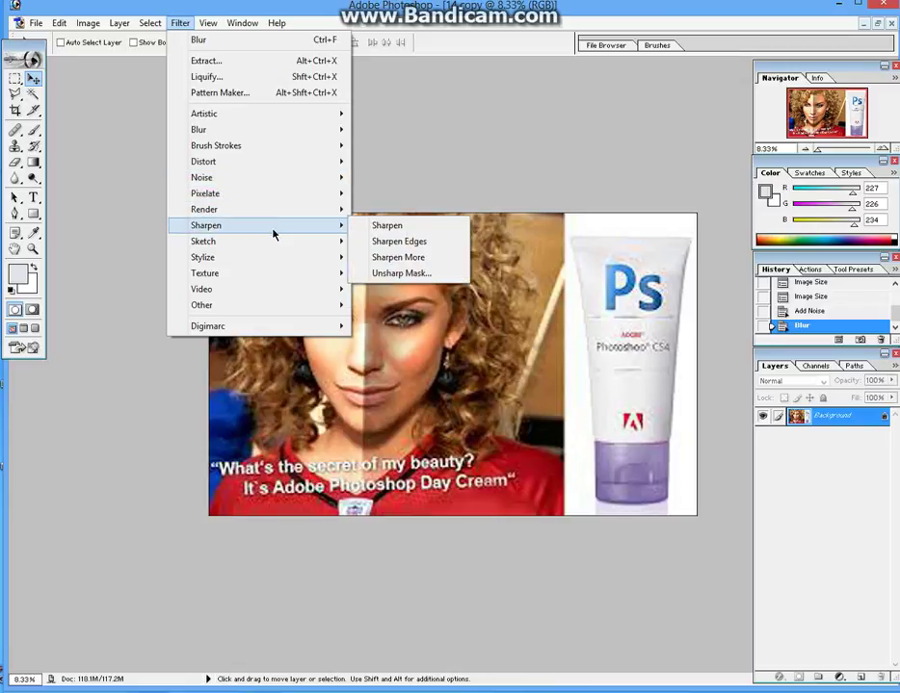
click(397, 276)
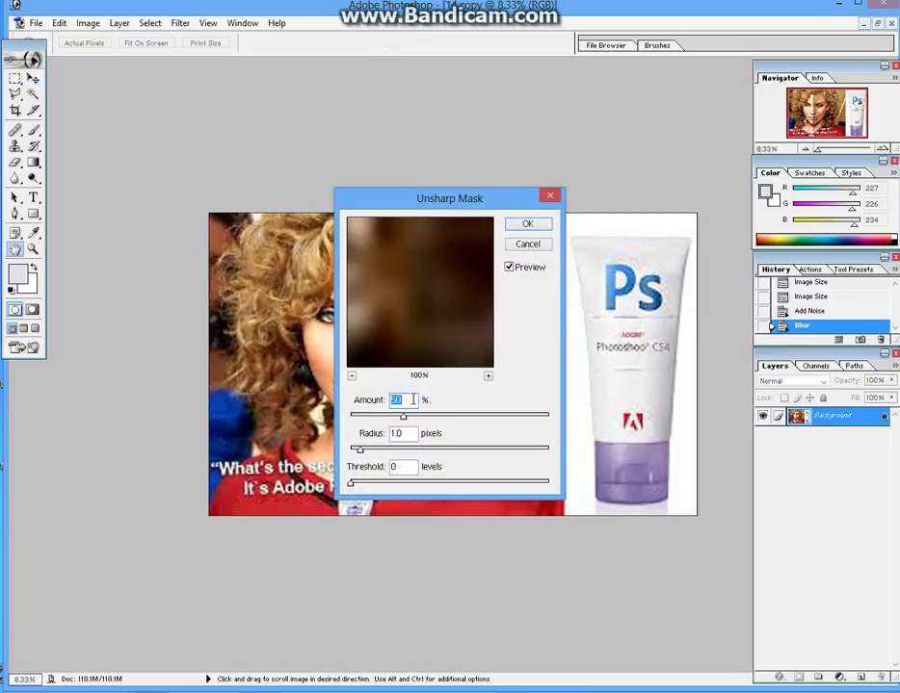
drag(403, 420, 555, 429)
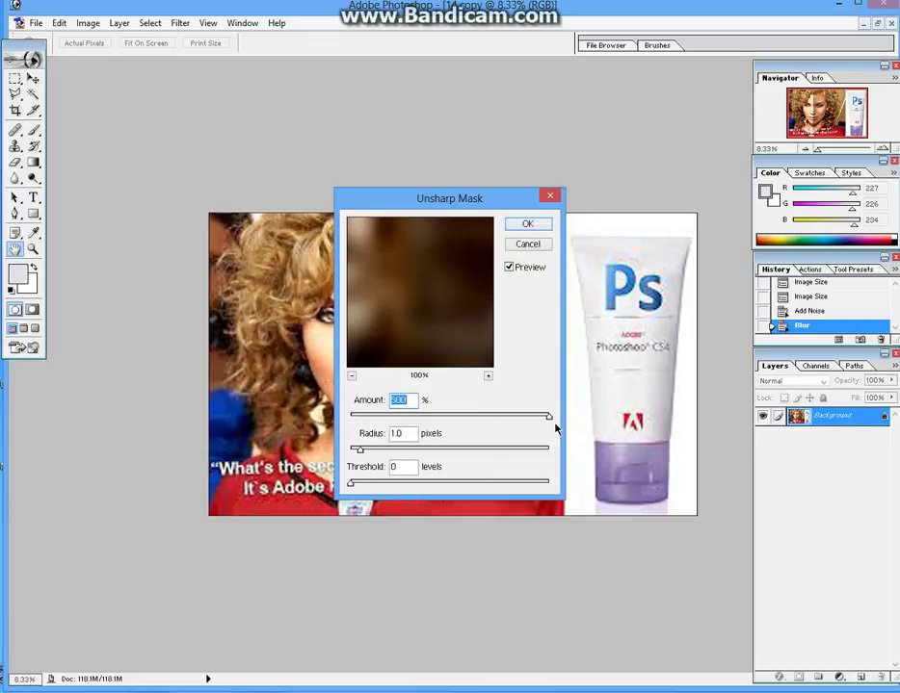
click(537, 225)
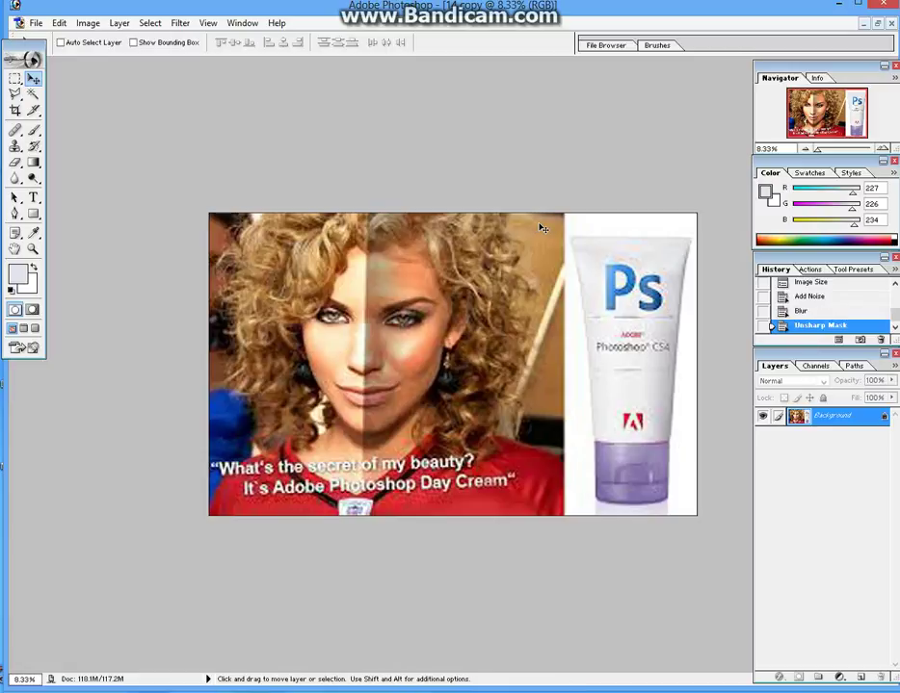
Step: Try the Dark Strokes filter on the enlarged 14 copy with a reduced Balance, Black Intensity 6 and White Intensity 2, and undo it
click(179, 23)
mouse_move(205, 130)
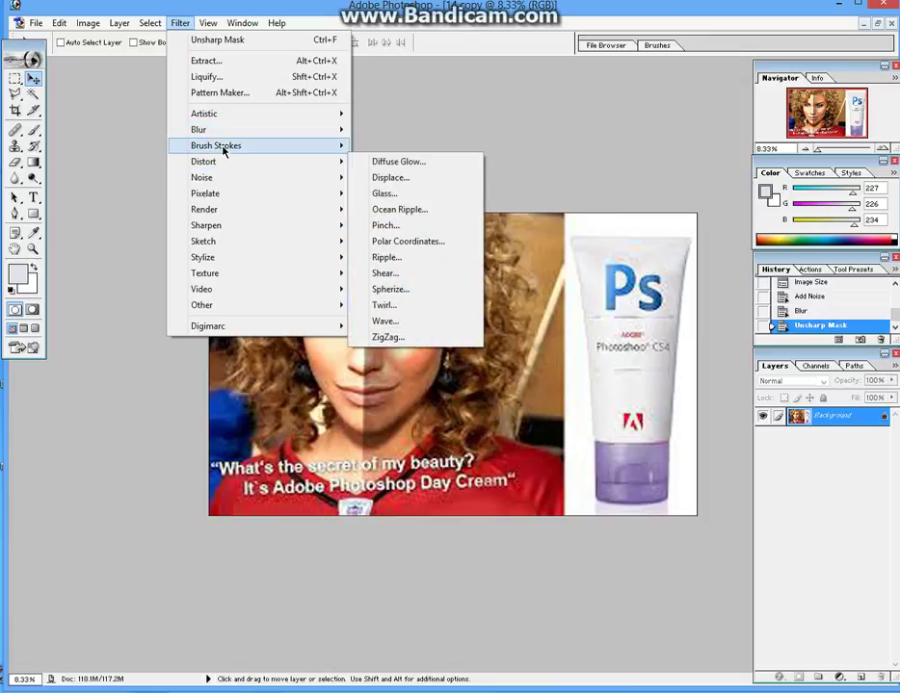
mouse_move(222, 149)
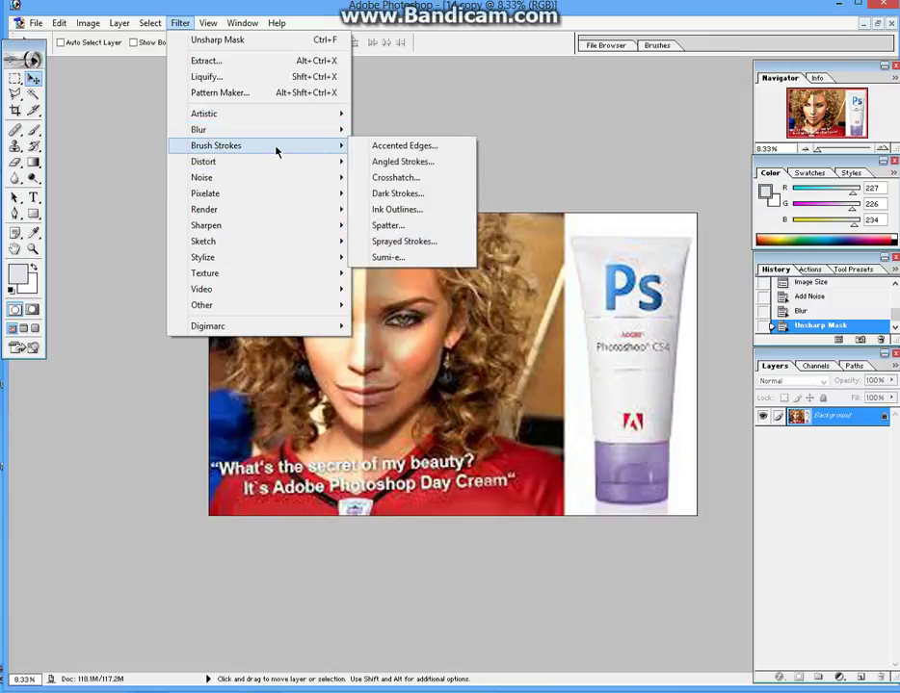
click(398, 194)
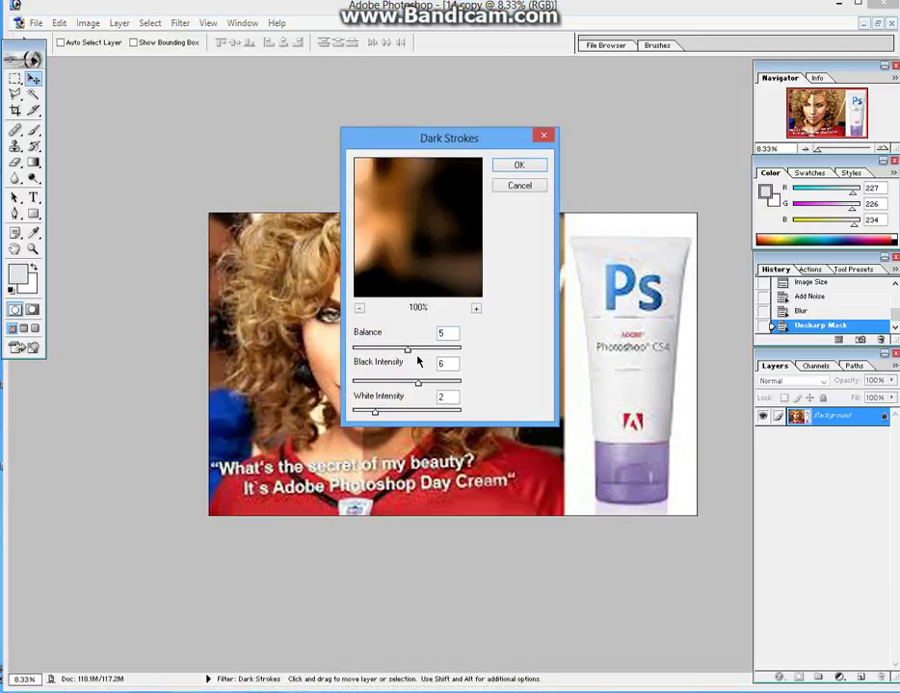
drag(408, 352, 390, 353)
click(535, 167)
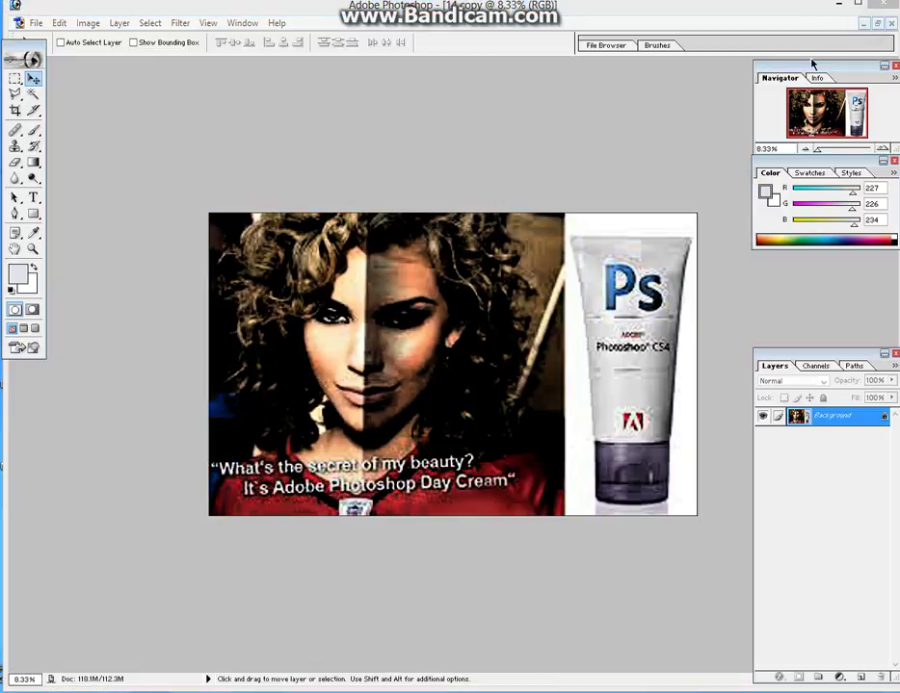
key(ctrl+z)
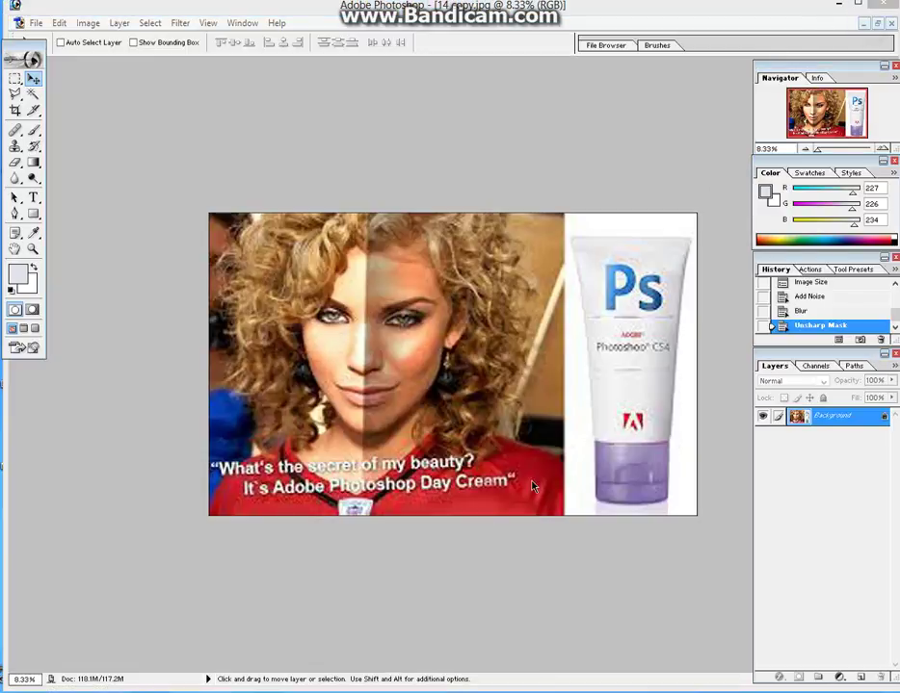
click(398, 692)
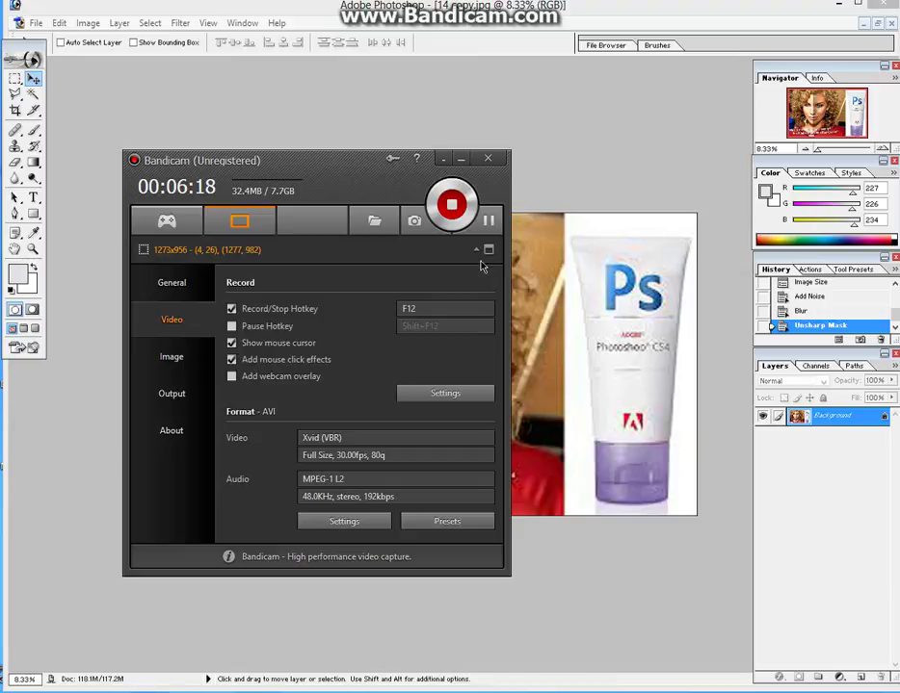
click(376, 222)
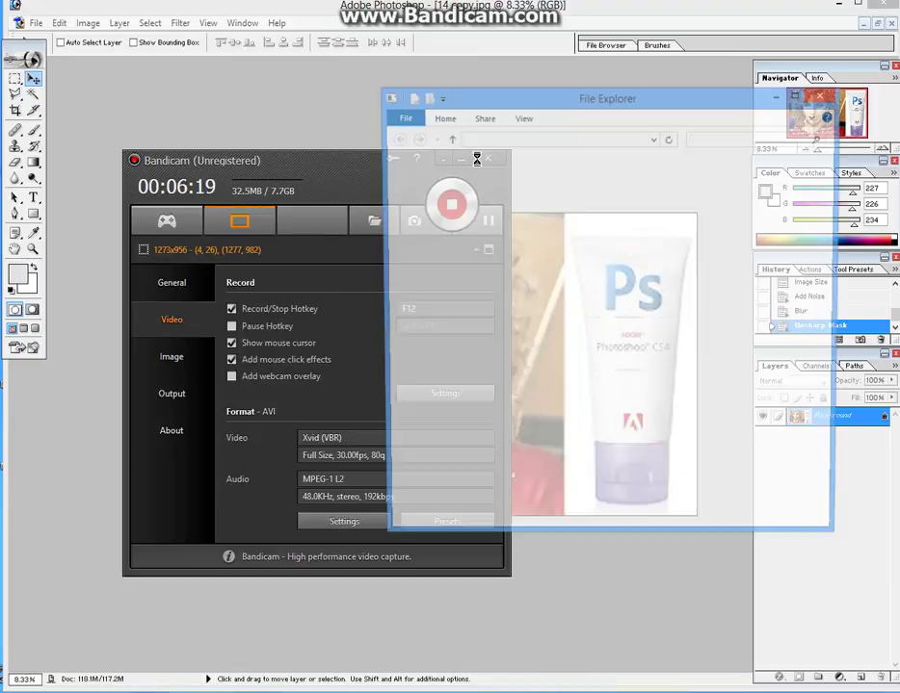